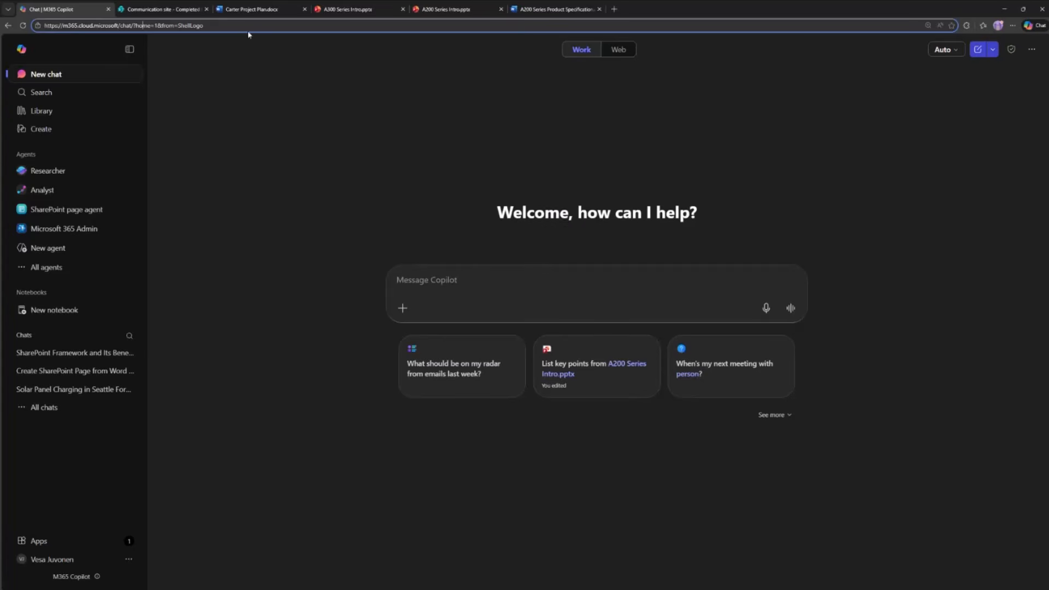
# - Switch to the SharePoint Communication site and launch Microsoft 365 Copilot from its list of Microsoft 365 apps
pyautogui.click(183, 10)
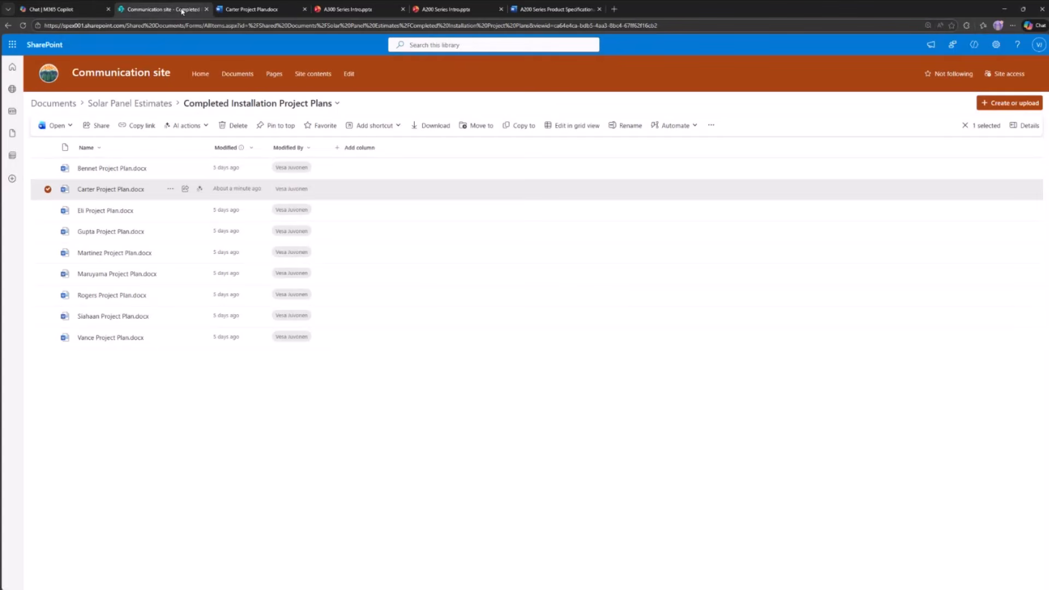
pyautogui.click(14, 45)
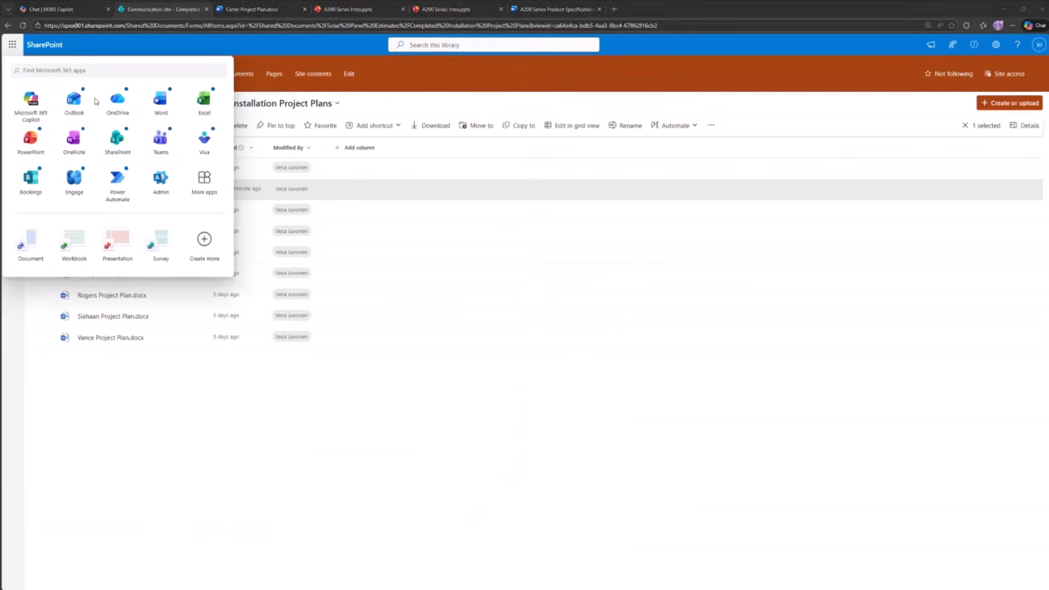
pyautogui.click(62, 104)
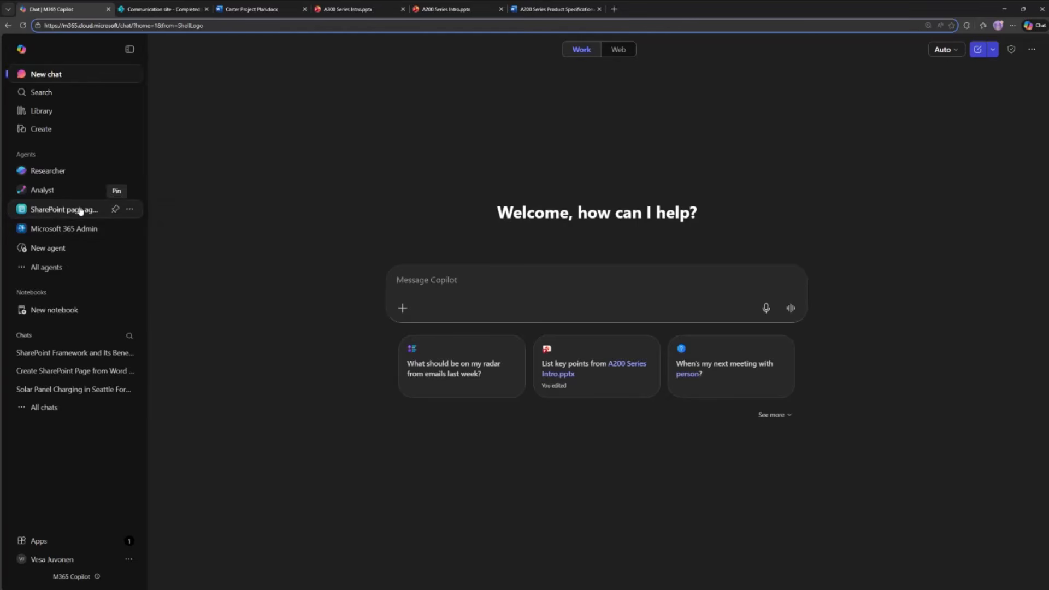
# - Browse the full list of Microsoft-built agents in the Agent Store and open the SharePoint page agent
pyautogui.click(45, 270)
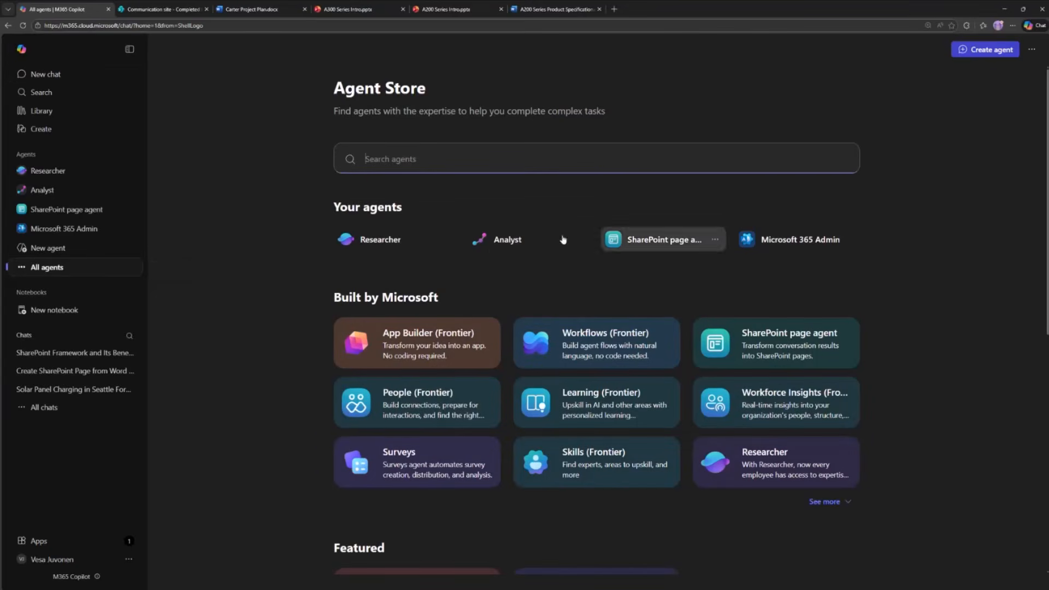
pyautogui.click(845, 503)
pyautogui.scroll(-4, 922, 460)
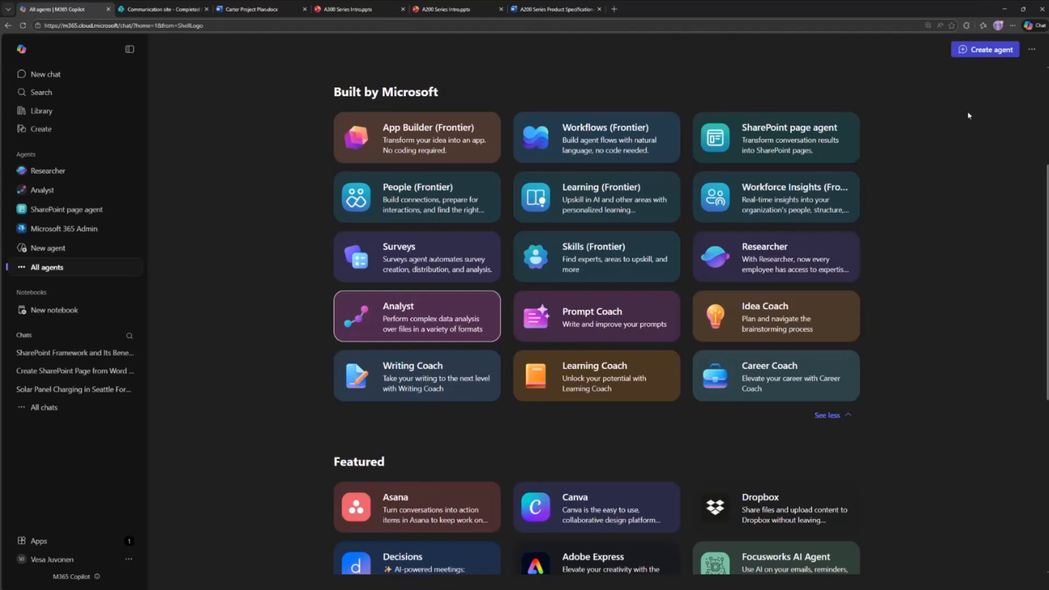
pyautogui.scroll(4, 907, 267)
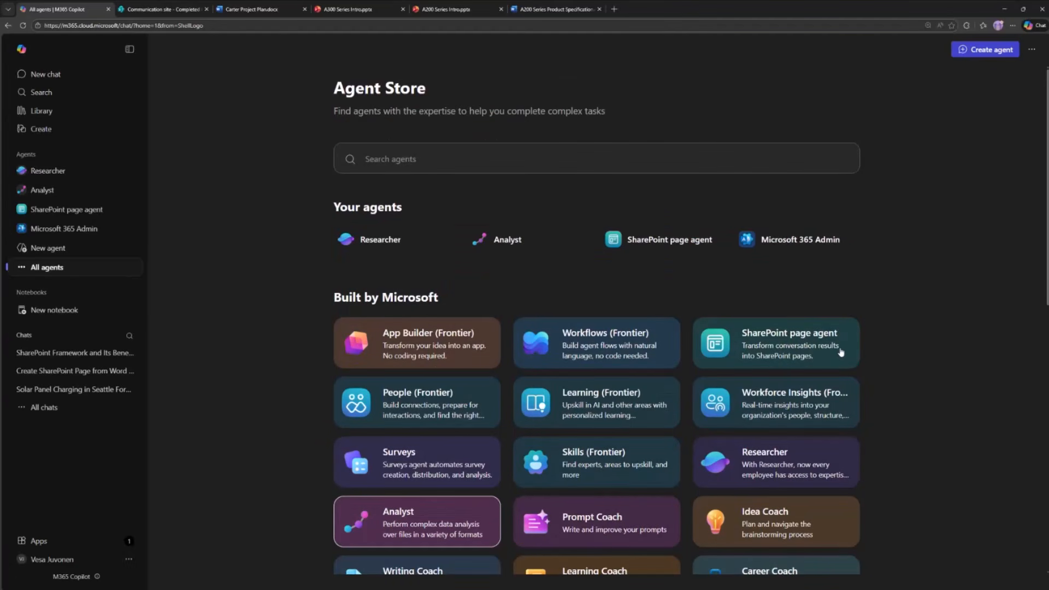
pyautogui.click(806, 357)
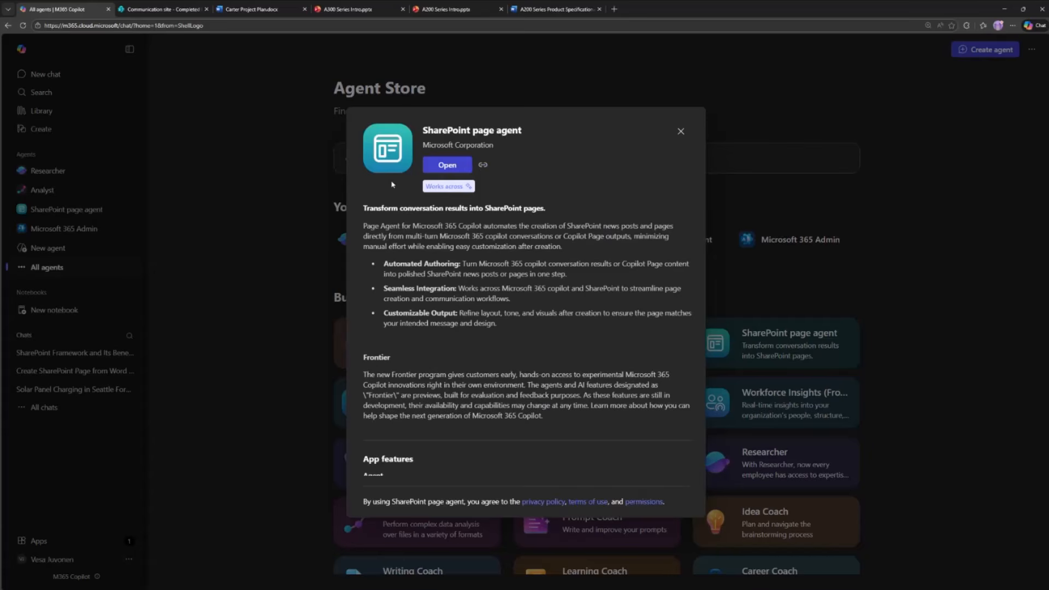
pyautogui.click(447, 165)
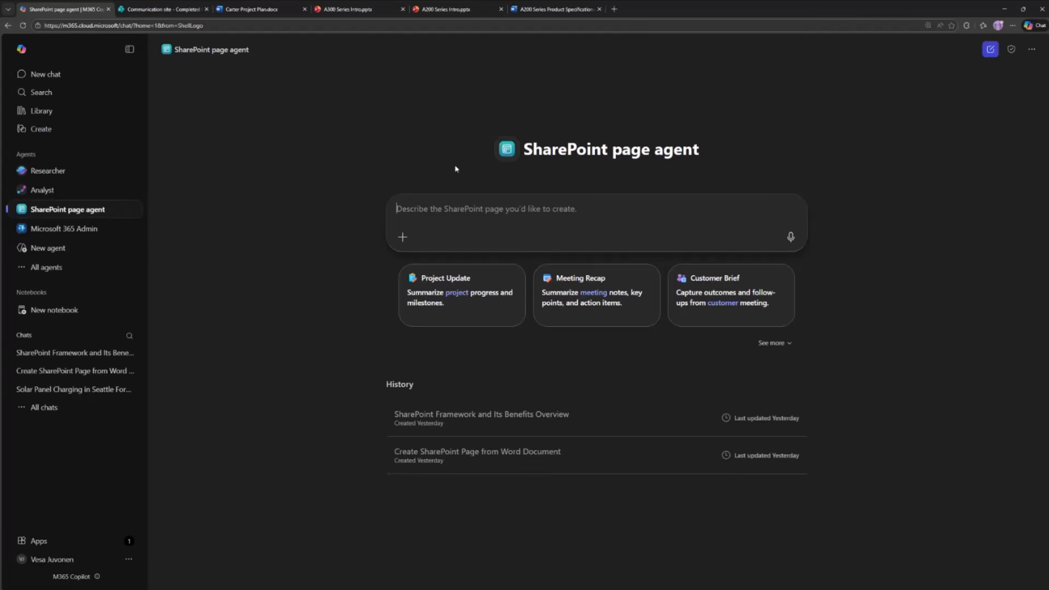
# - Write the prompt "I want to create and update page on the A200 series solar panel products" for the agent
pyautogui.write('I want to craetea')
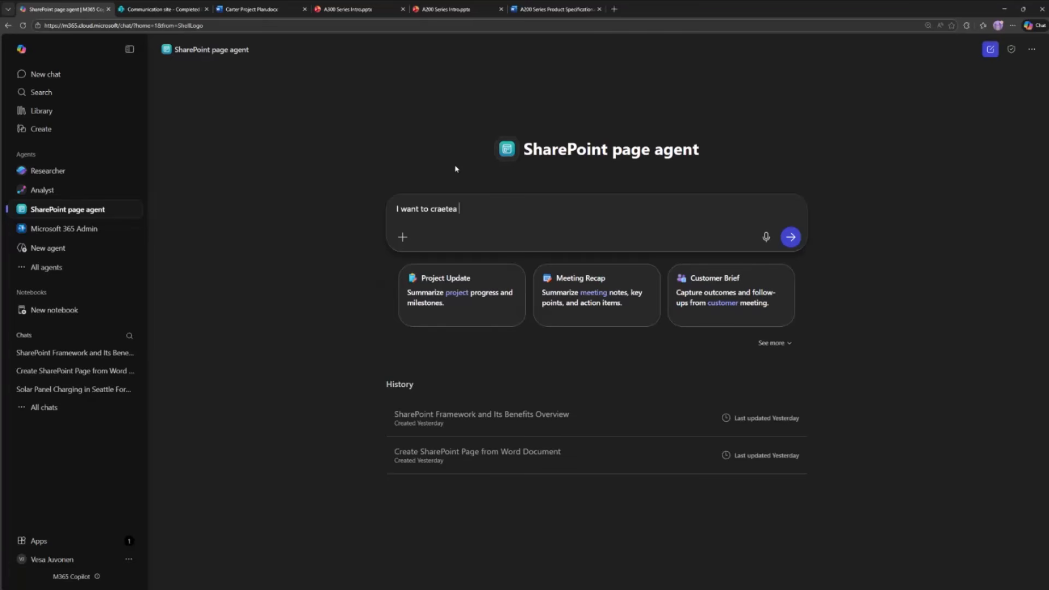
pyautogui.press('BackSpace')
pyautogui.press('BackSpace')
pyautogui.press('BackSpace')
pyautogui.press('BackSpace')
pyautogui.press('BackSpace')
pyautogui.press('BackSpace')
pyautogui.write('eatet a')
pyautogui.press('BackSpace')
pyautogui.press('BackSpace')
pyautogui.press('BackSpace')
pyautogui.press('BackSpace')
pyautogui.write('and update o')
pyautogui.press('BackSpace')
pyautogui.write('page on the A200 series pan')
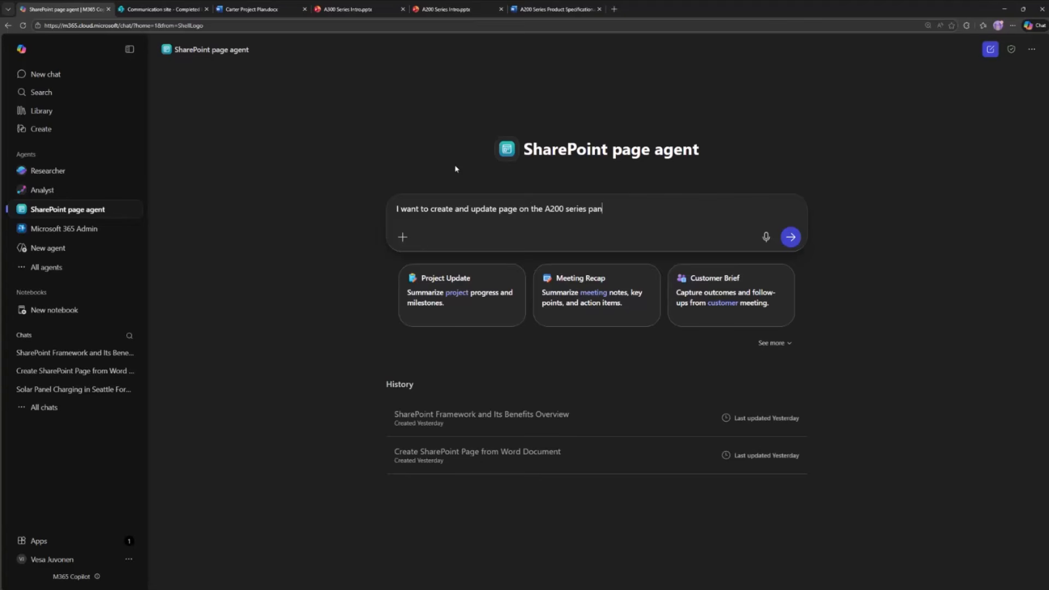
pyautogui.write('el')
pyautogui.hotkey('ctrl', 'shift', 'Left')
pyautogui.press('Left')
pyautogui.write('solar')
pyautogui.press('End')
pyautogui.write('products')
# - Switch to the A200 Series Intro presentation and review its Site Assessment and Mounting the Panels slides
pyautogui.moveTo(360, 19); pyautogui.dragTo(685, 52)
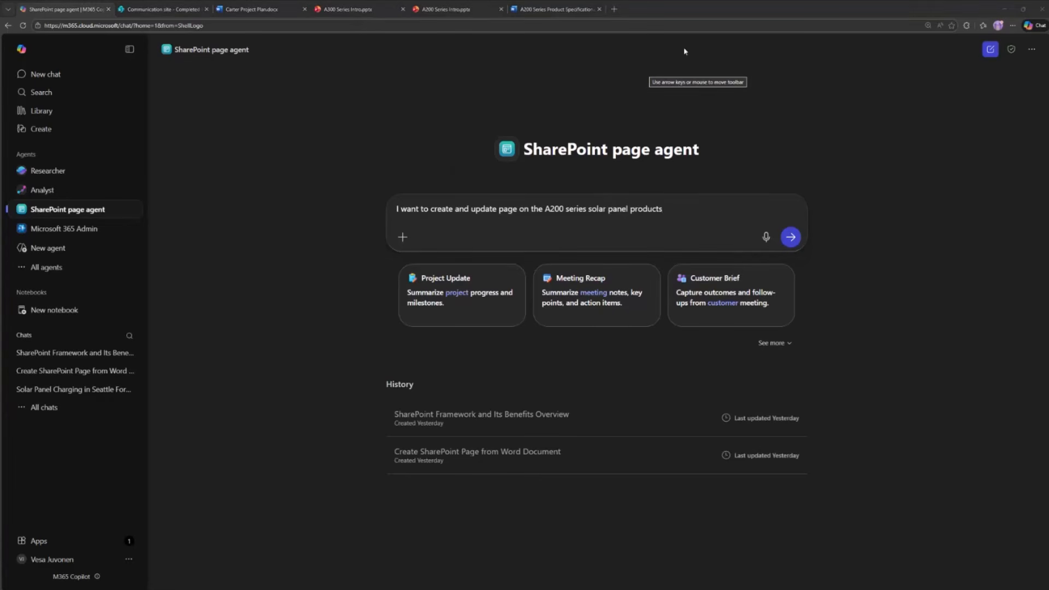
pyautogui.click(449, 9)
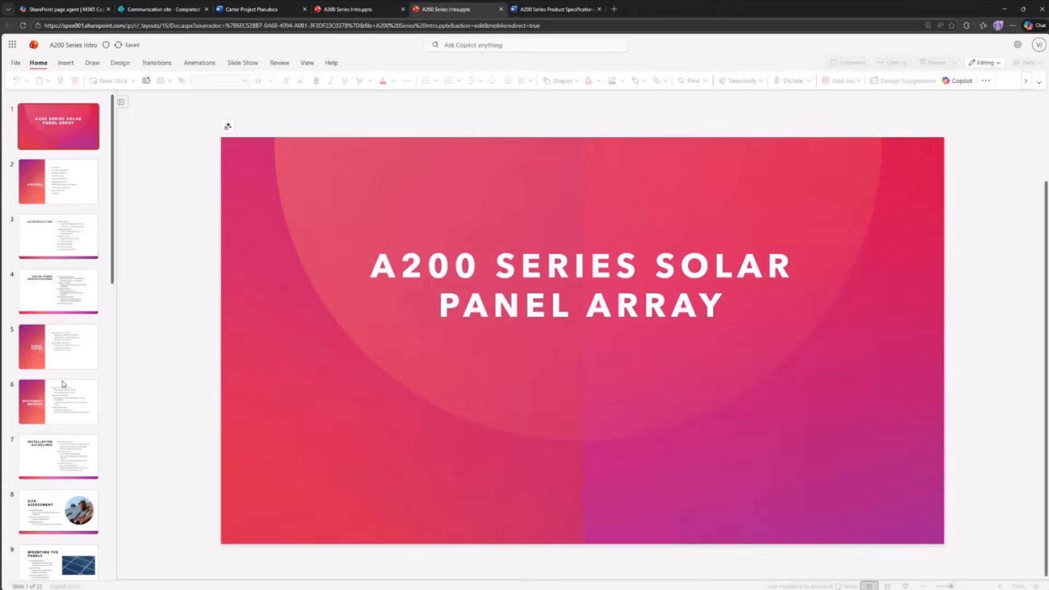
pyautogui.scroll(-4, 62, 384)
pyautogui.click(37, 318)
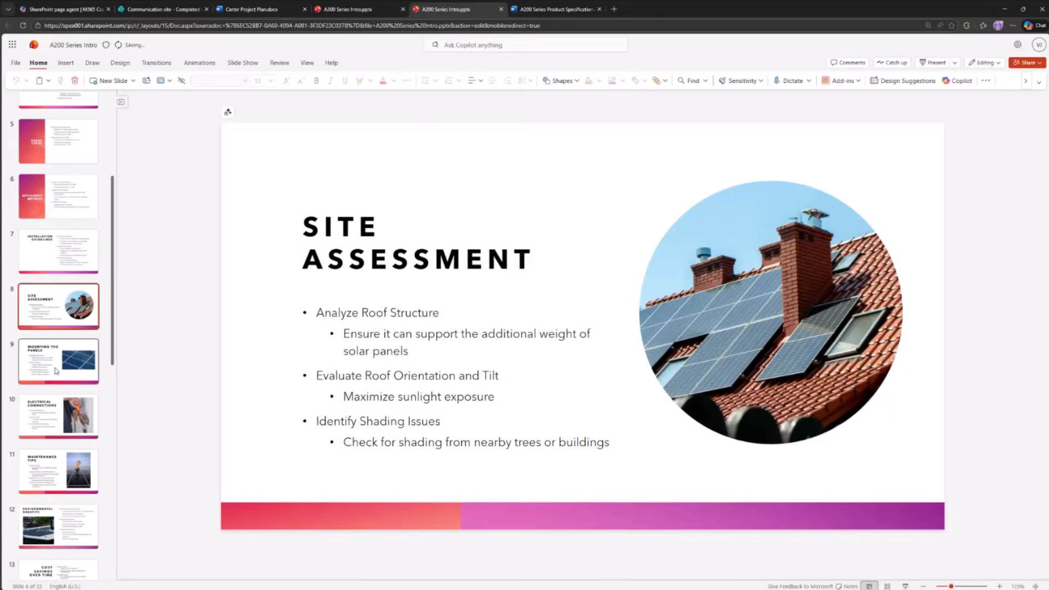
pyautogui.click(43, 356)
# - Return to the SharePoint page agent and send the prompt about the A200 series solar panel page
pyautogui.click(82, 9)
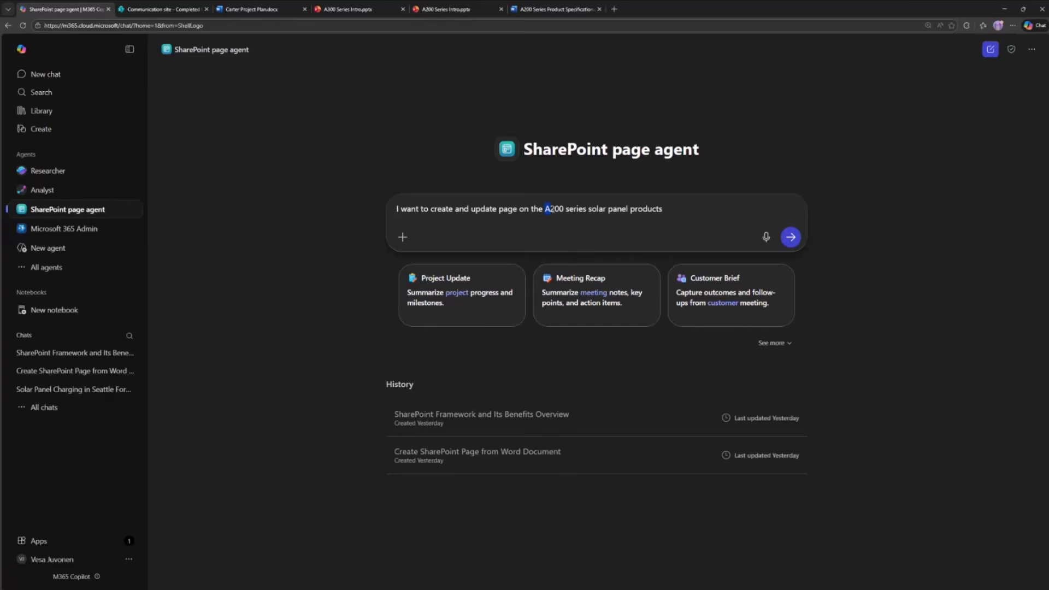
pyautogui.moveTo(550, 209); pyautogui.dragTo(628, 207)
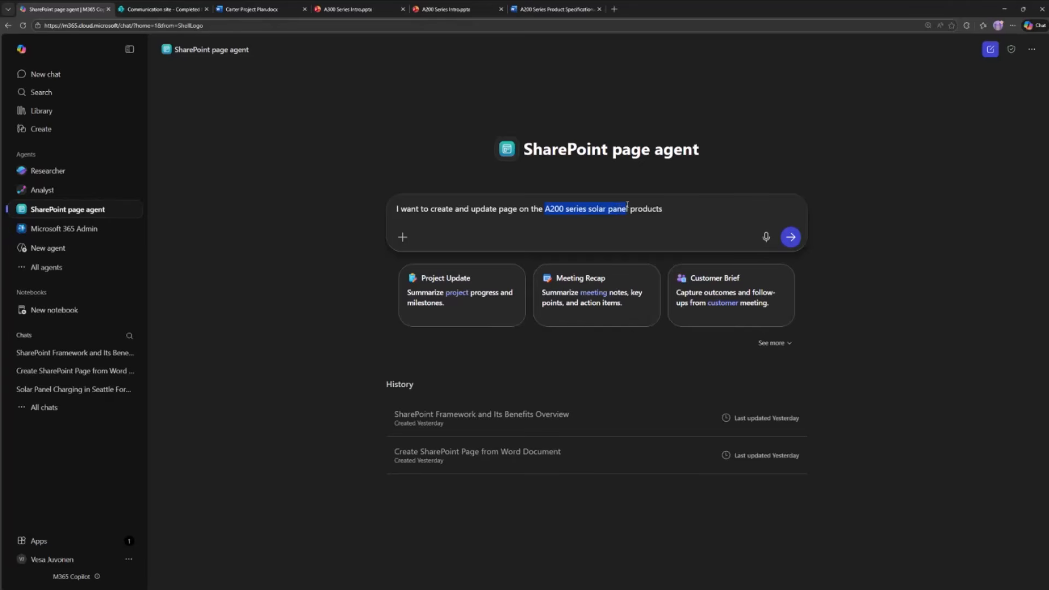
pyautogui.click(790, 237)
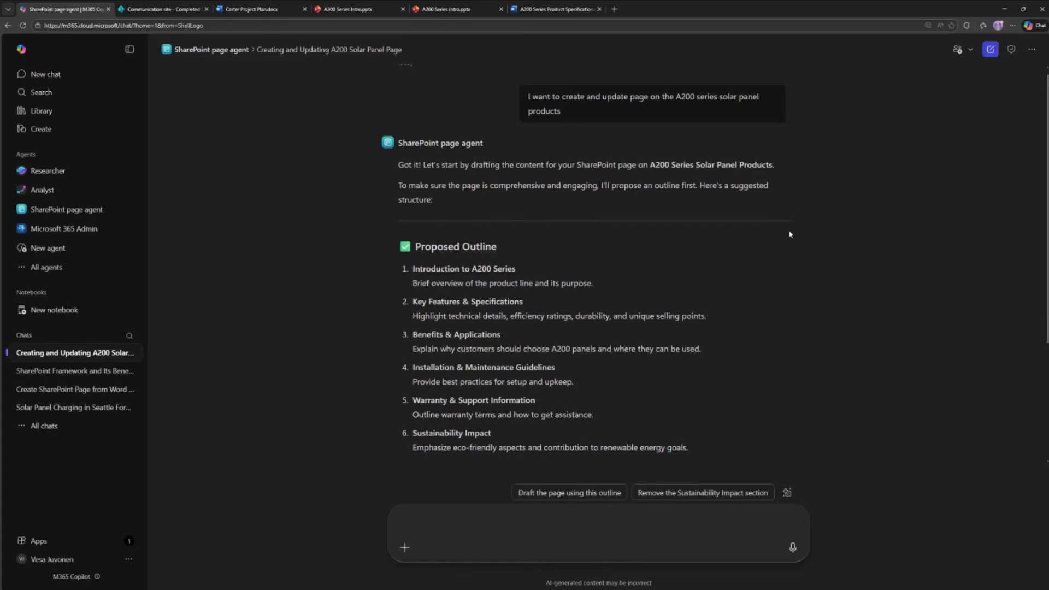
# - Review the agent's proposed page outline and its options for drafting the page or changing the outline first
pyautogui.moveTo(529, 267); pyautogui.dragTo(448, 268)
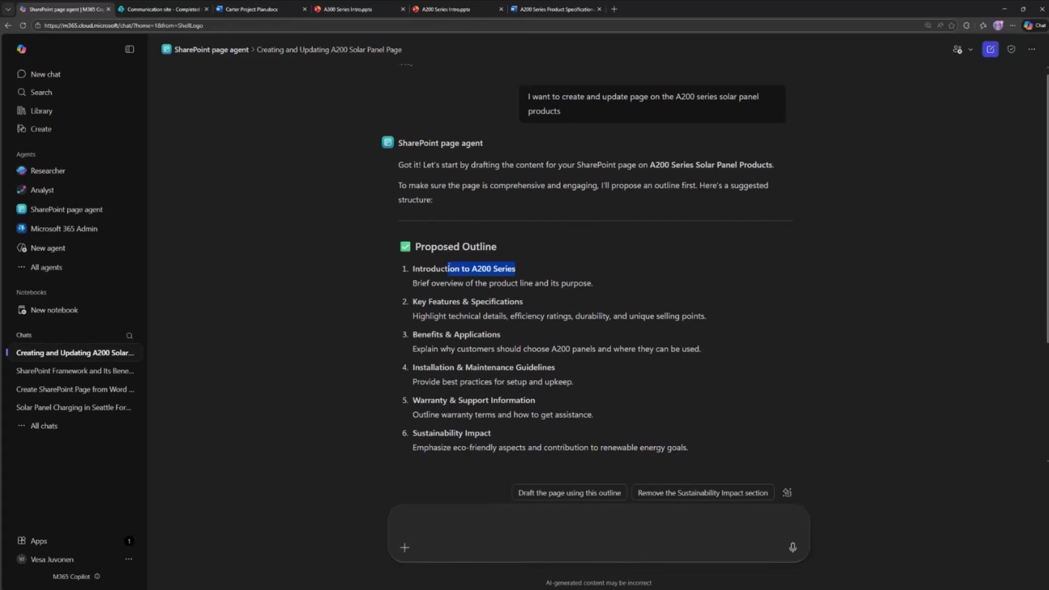
pyautogui.click(560, 296)
pyautogui.scroll(-3, 561, 296)
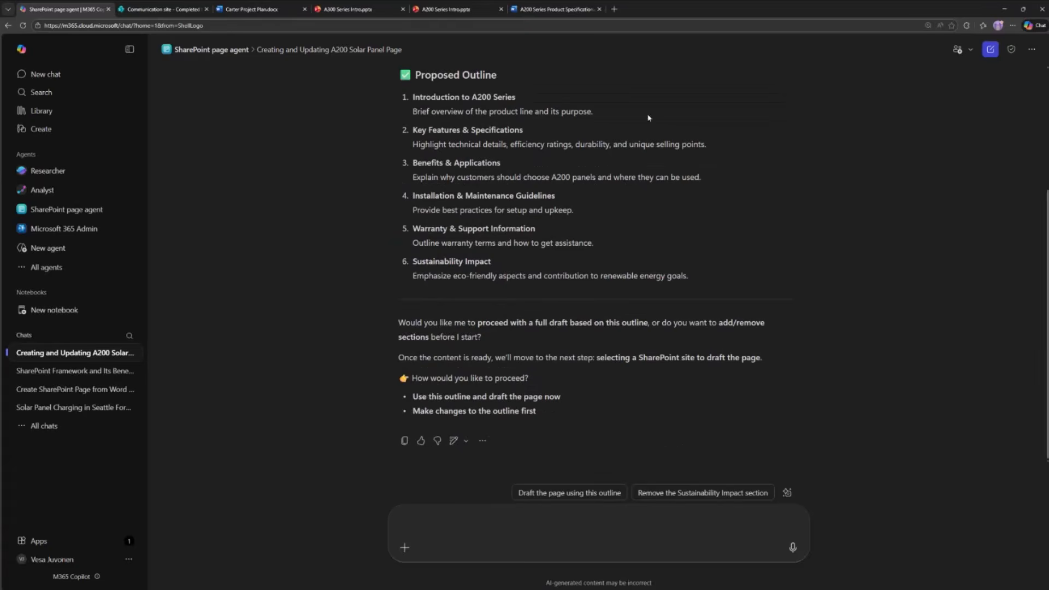
pyautogui.scroll(3, 697, 282)
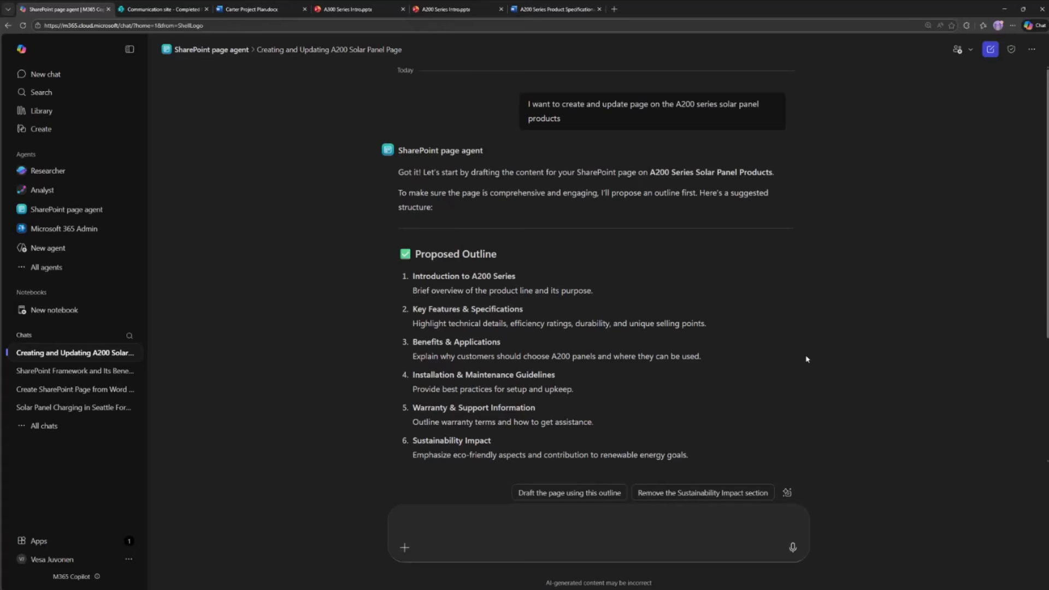
pyautogui.scroll(-3, 832, 345)
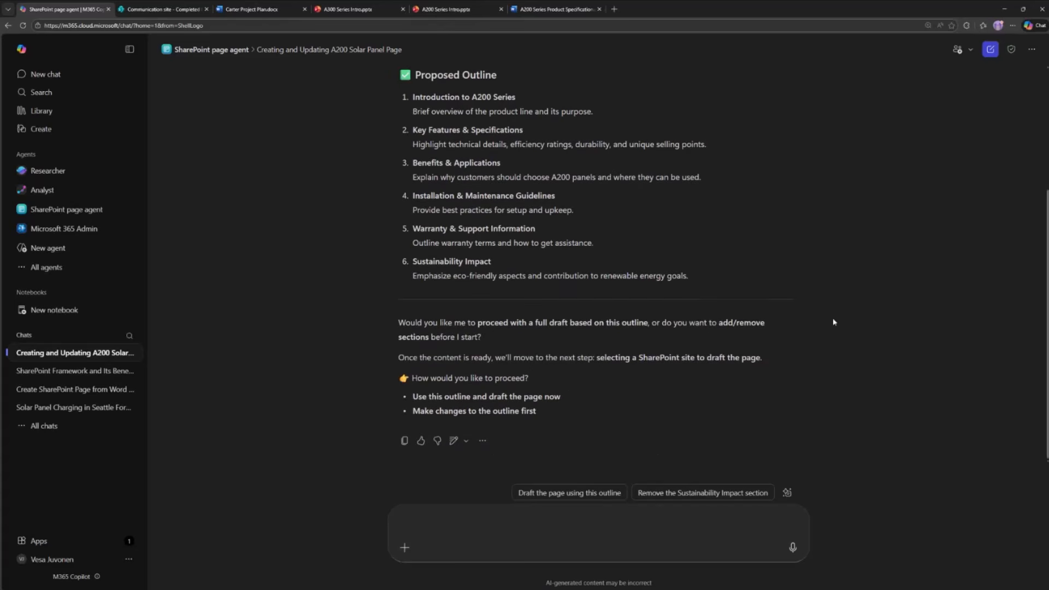
pyautogui.moveTo(433, 324); pyautogui.dragTo(536, 339)
pyautogui.click(410, 334)
pyautogui.moveTo(533, 414); pyautogui.dragTo(412, 412)
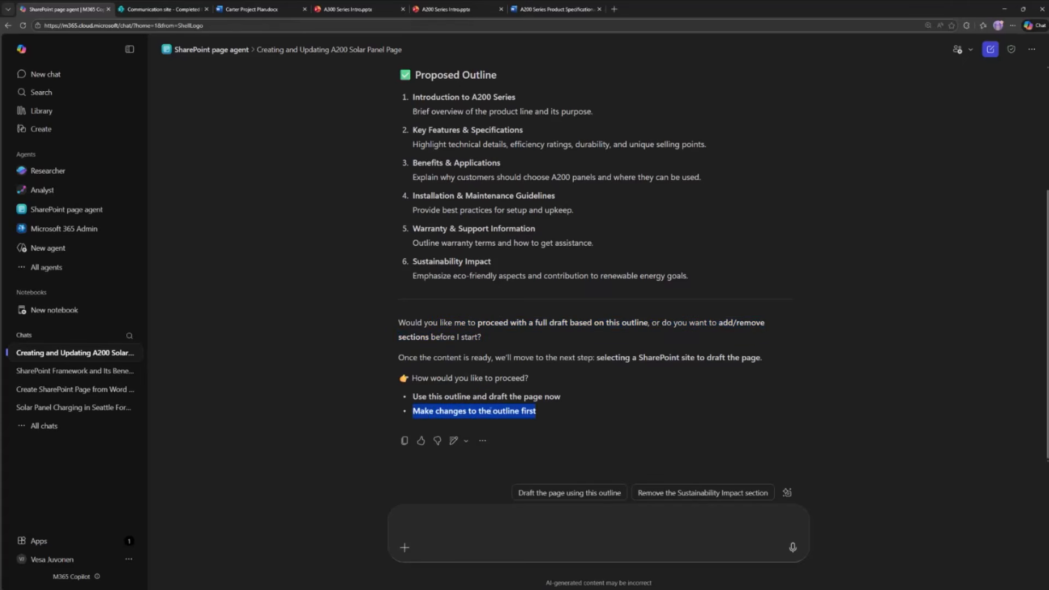
pyautogui.moveTo(562, 401); pyautogui.dragTo(413, 400)
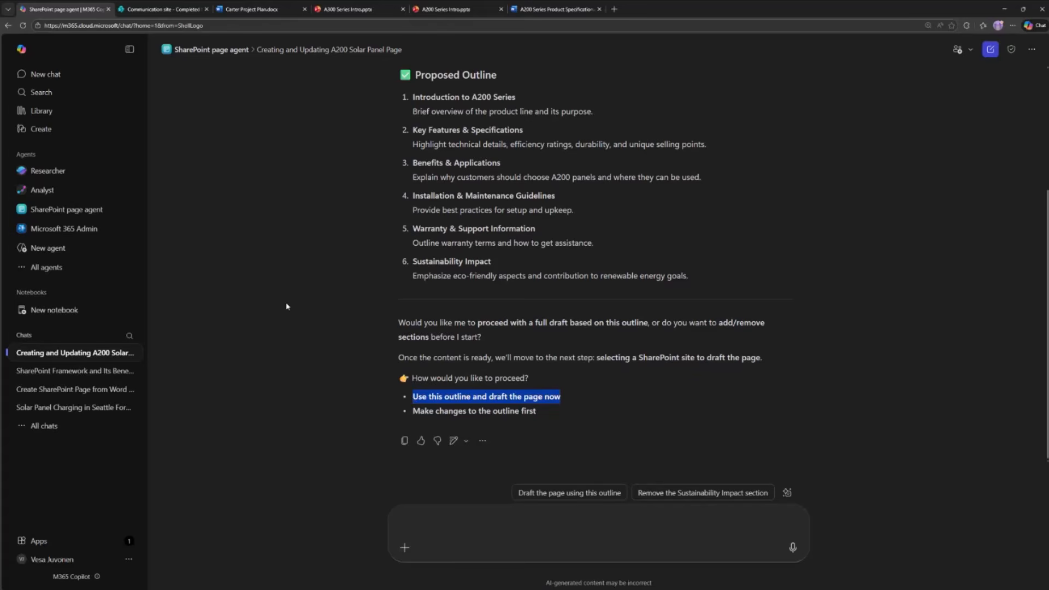
pyautogui.click(365, 327)
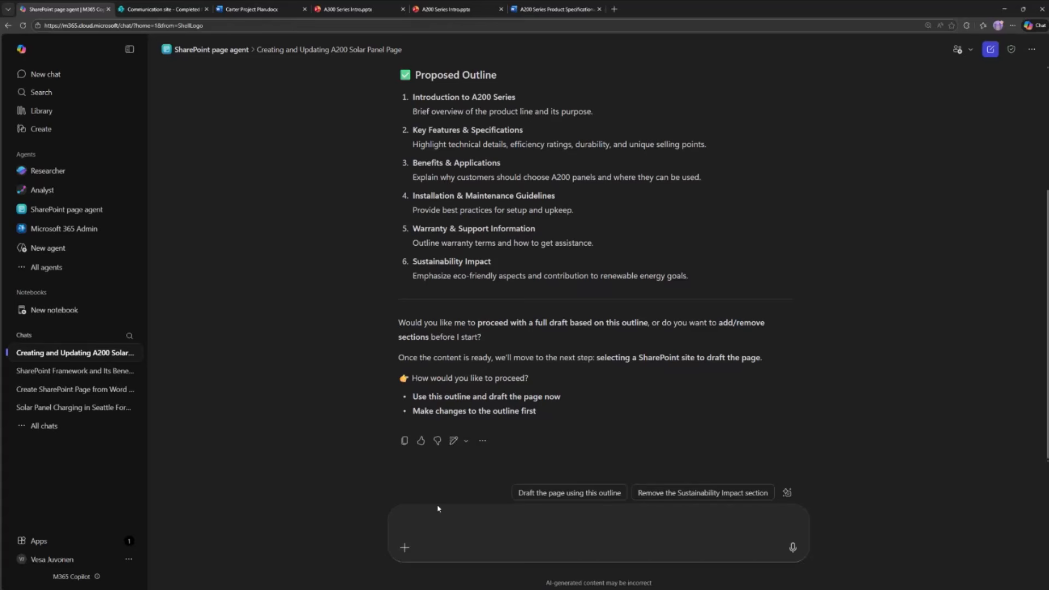
# - Ask the agent to add a specific chapter on the different technical details vs other products we have
pyautogui.click(478, 514)
pyautogui.write('can we a')
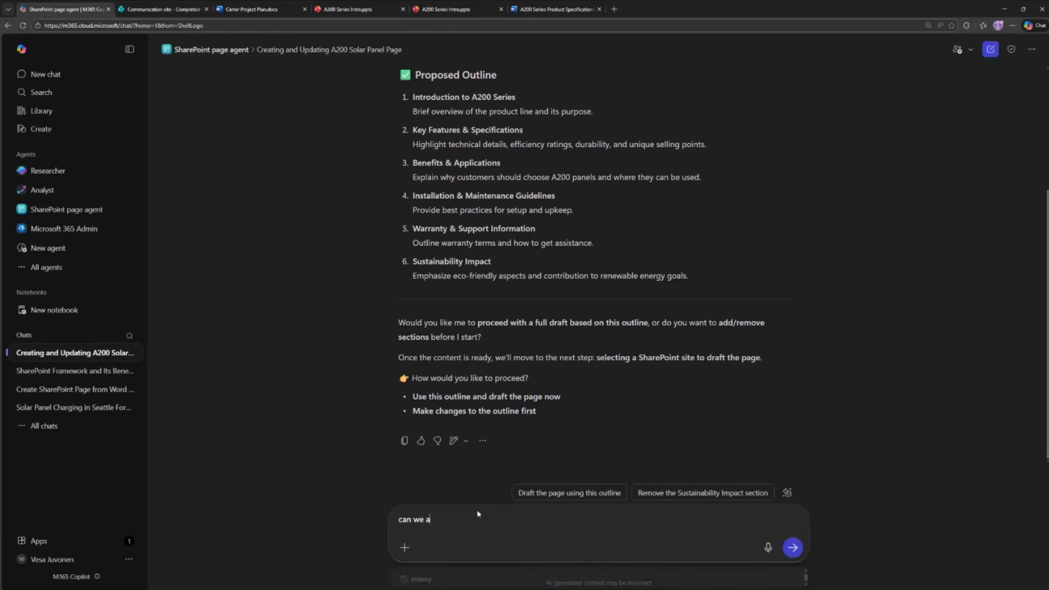
pyautogui.write('dd sp')
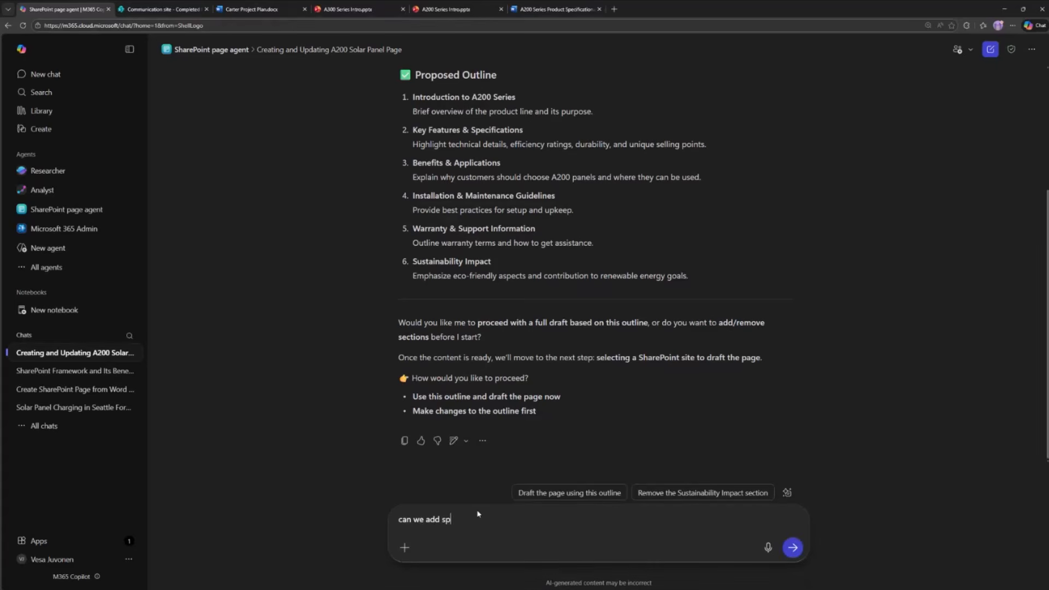
pyautogui.write('ecific chapter on the different')
pyautogui.write(' ec')
pyautogui.press('BackSpace')
pyautogui.press('BackSpace')
pyautogui.write('technciald etails')
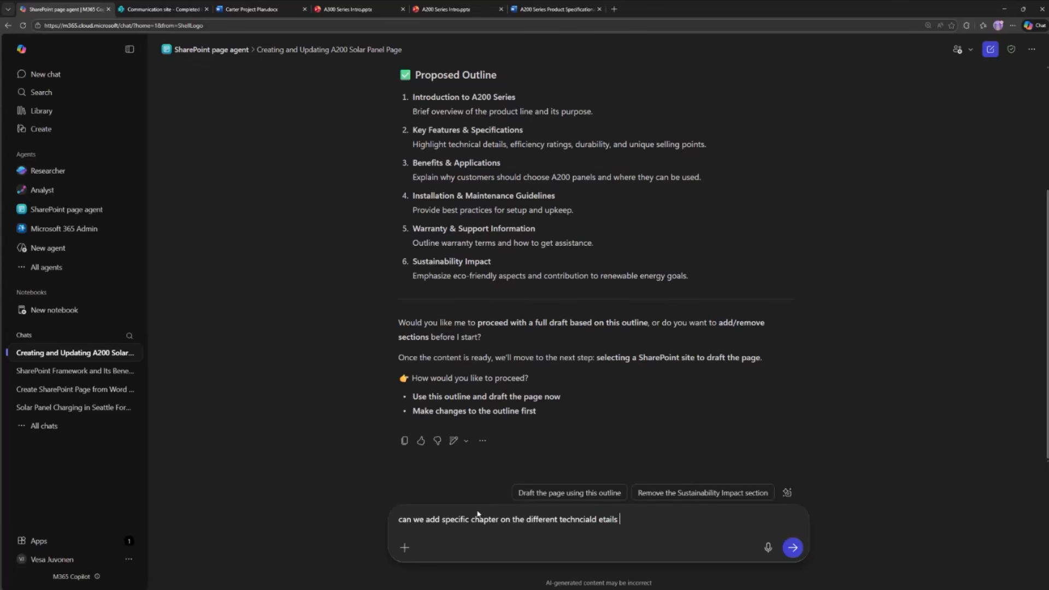
pyautogui.hotkey('ctrl', 'shift', 'Left')
pyautogui.write('details vs other products we have')
pyautogui.press('Return')
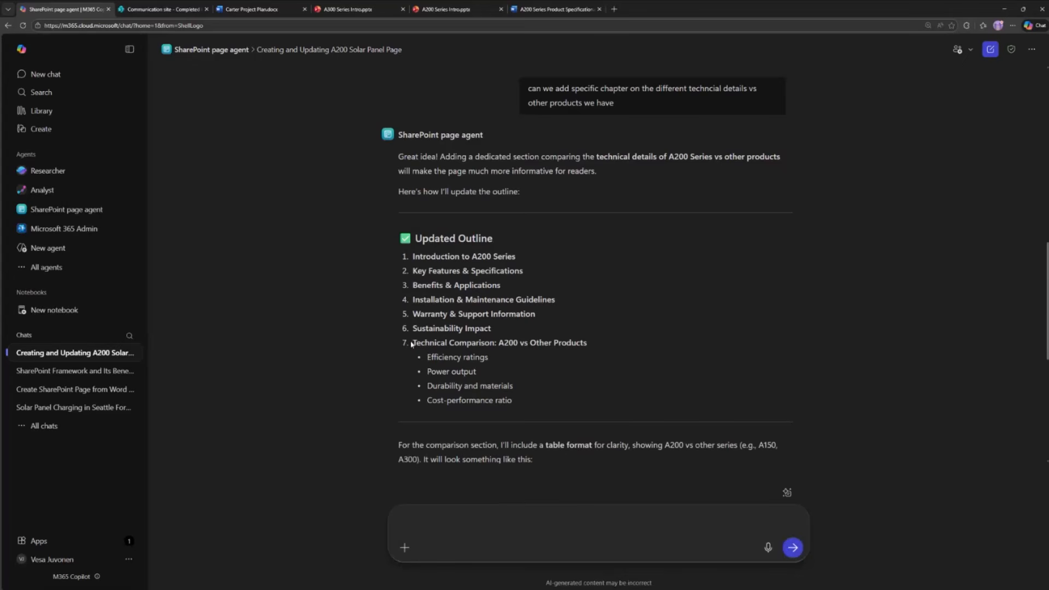
# - Examine the updated outline's technical comparison section, the sample comparison table and the suggested next steps
pyautogui.moveTo(413, 343); pyautogui.dragTo(531, 397)
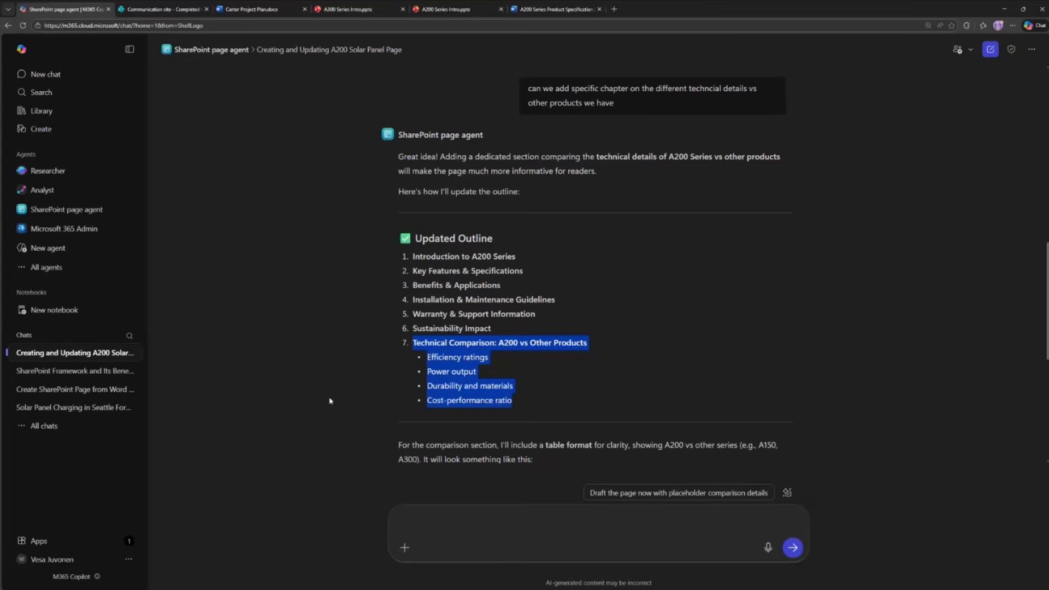
pyautogui.click(560, 396)
pyautogui.scroll(-4, 655, 311)
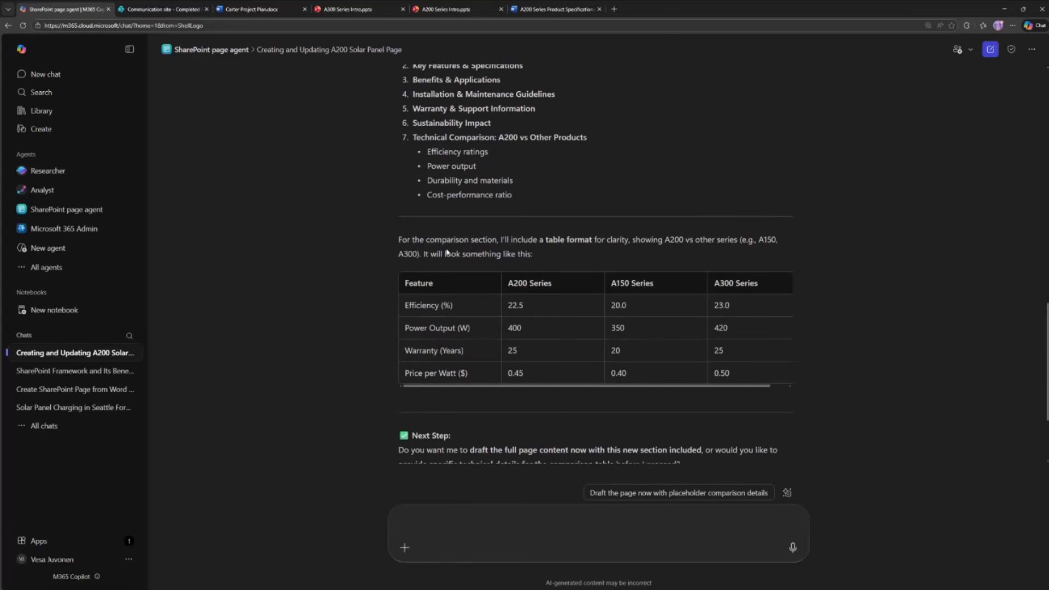
pyautogui.moveTo(451, 236); pyautogui.dragTo(532, 254)
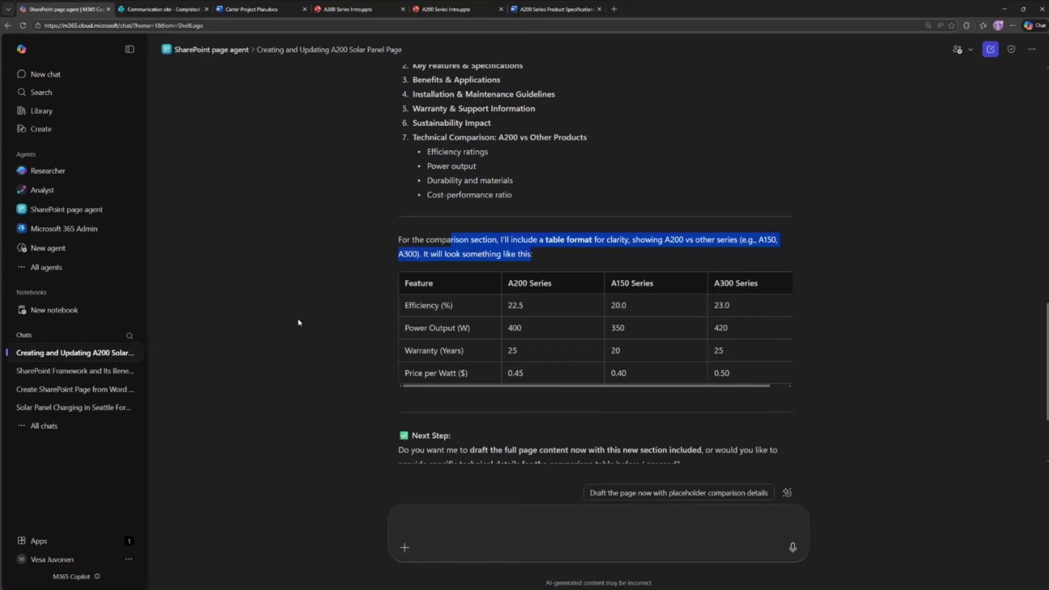
pyautogui.moveTo(538, 257); pyautogui.dragTo(415, 249)
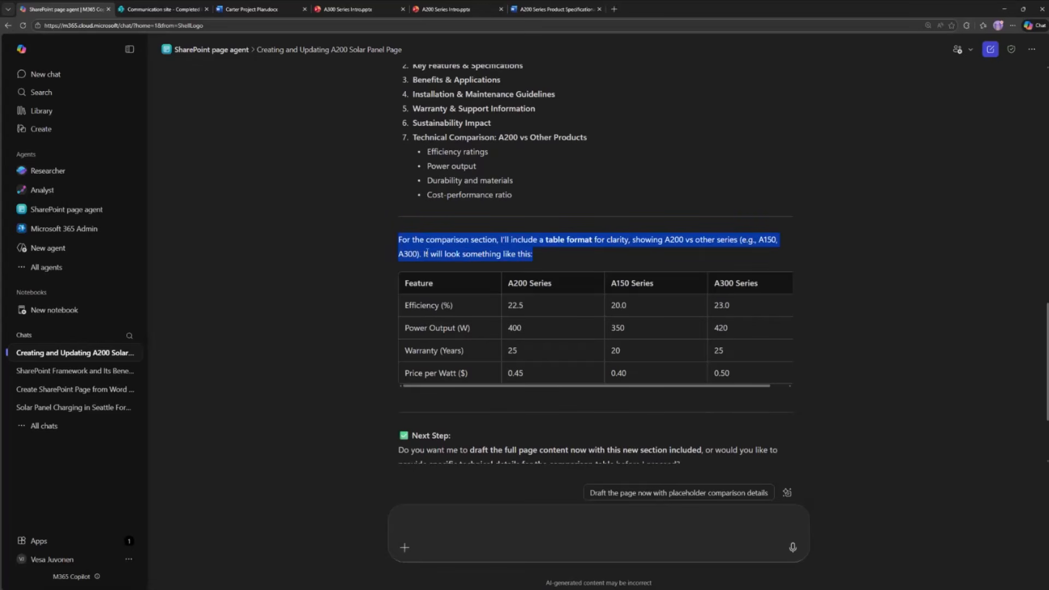
pyautogui.click(553, 256)
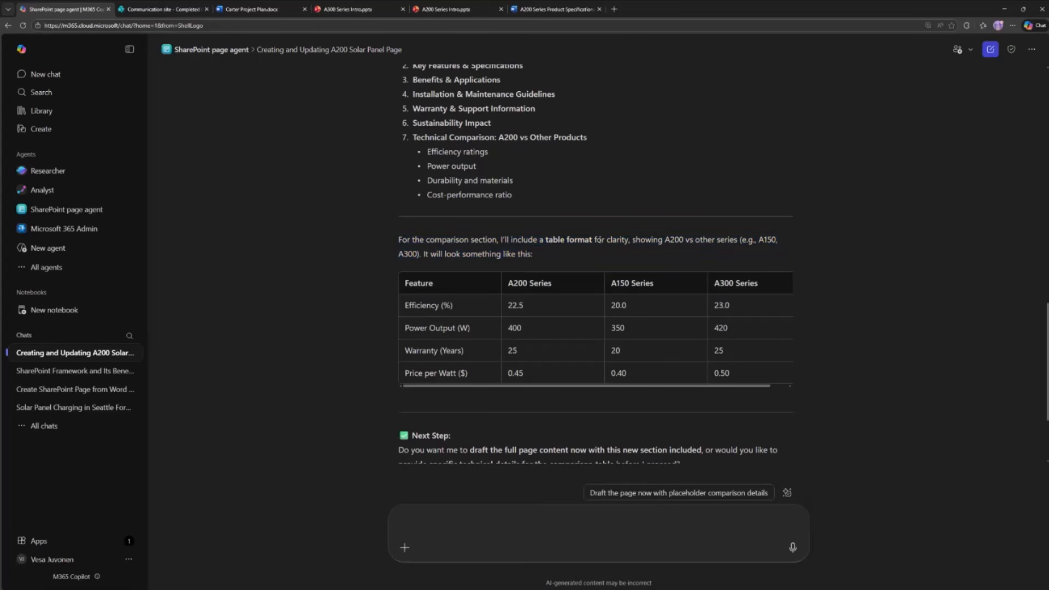
pyautogui.scroll(-2, 600, 241)
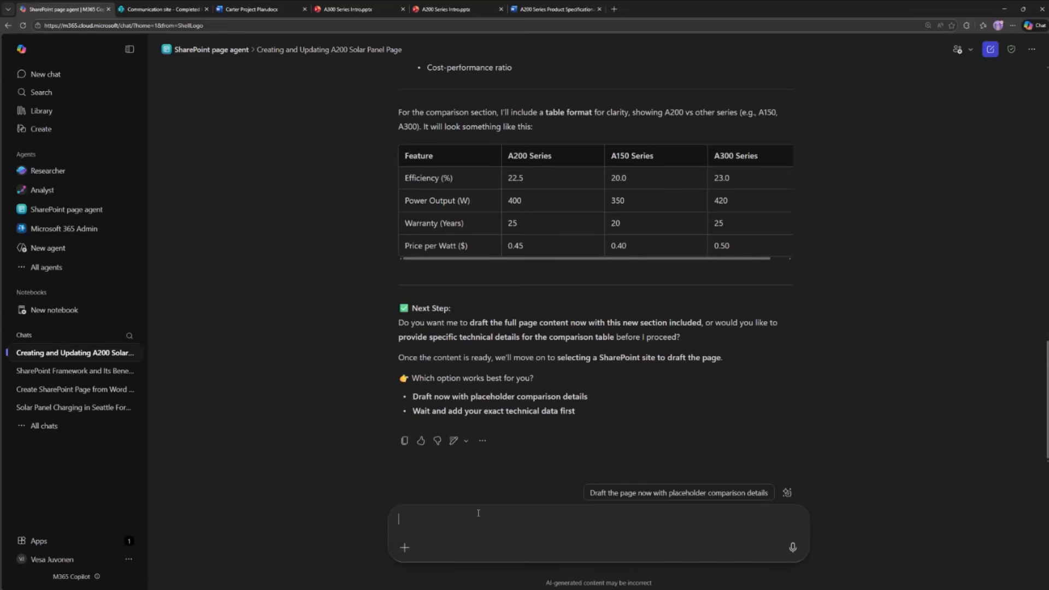
# - Write a prompt asking to ground this page creation directly on this file and include some pictures on solar panel
pyautogui.write("Let's go")
pyautogui.press('BackSpace')
pyautogui.press('BackSpace')
pyautogui.write('ground this ')
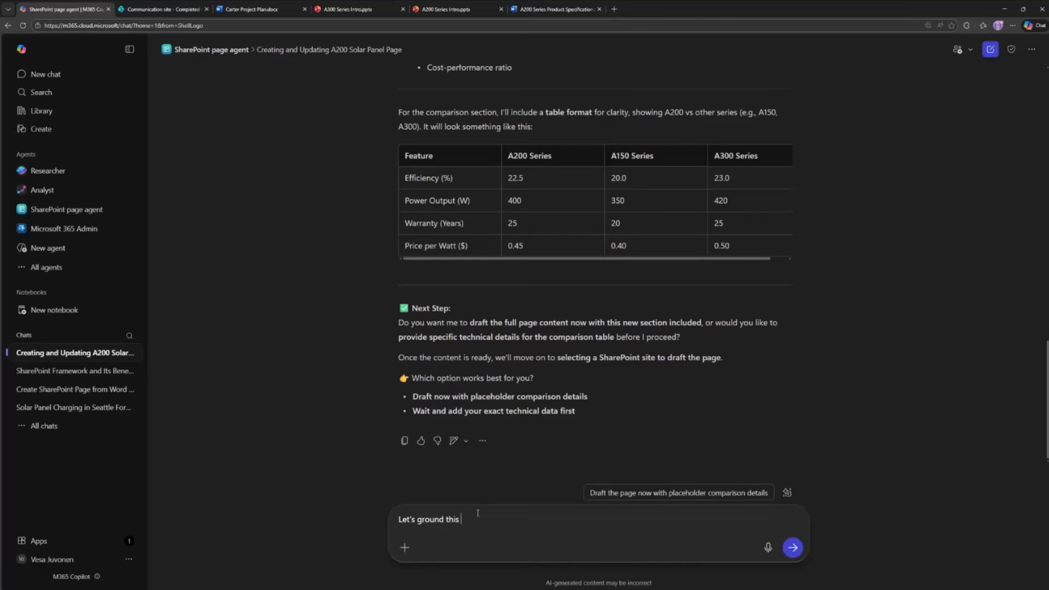
pyautogui.write('page creation direct')
pyautogui.write('ly on this ')
pyautogui.write('file and icnlud')
pyautogui.press('BackSpace')
pyautogui.press('BackSpace')
pyautogui.press('BackSpace')
pyautogui.press('BackSpace')
pyautogui.press('BackSpace')
pyautogui.write('ncldue')
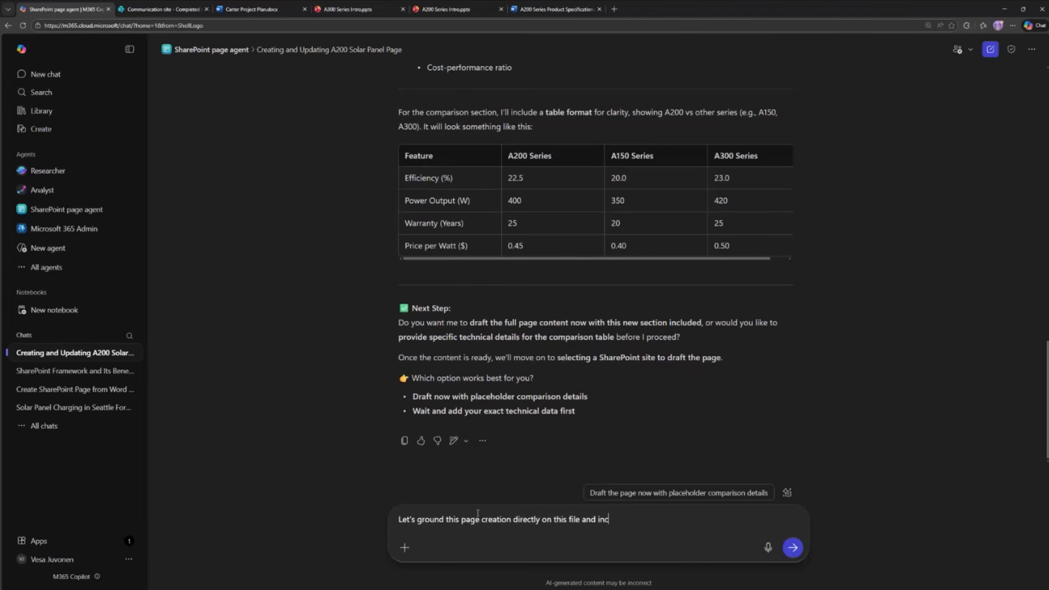
pyautogui.press('BackSpace')
pyautogui.press('BackSpace')
pyautogui.press('BackSpace')
pyautogui.press('BackSpace')
pyautogui.write('ude some pictures on solar panel')
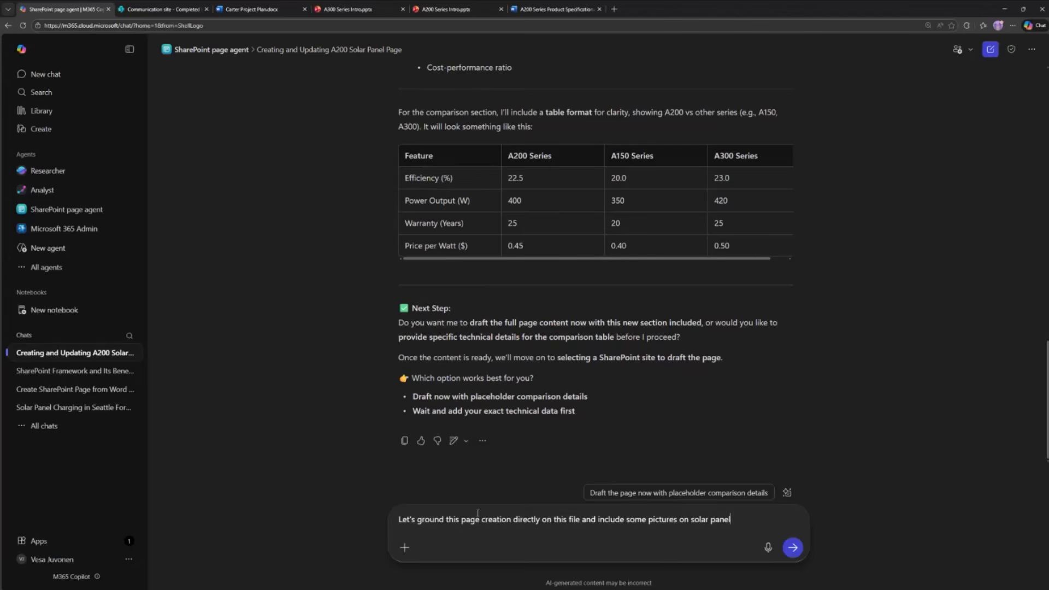
# - Attach the A200 Series Intro presentation from the work files to the prompt and send it to the agent
pyautogui.click(405, 548)
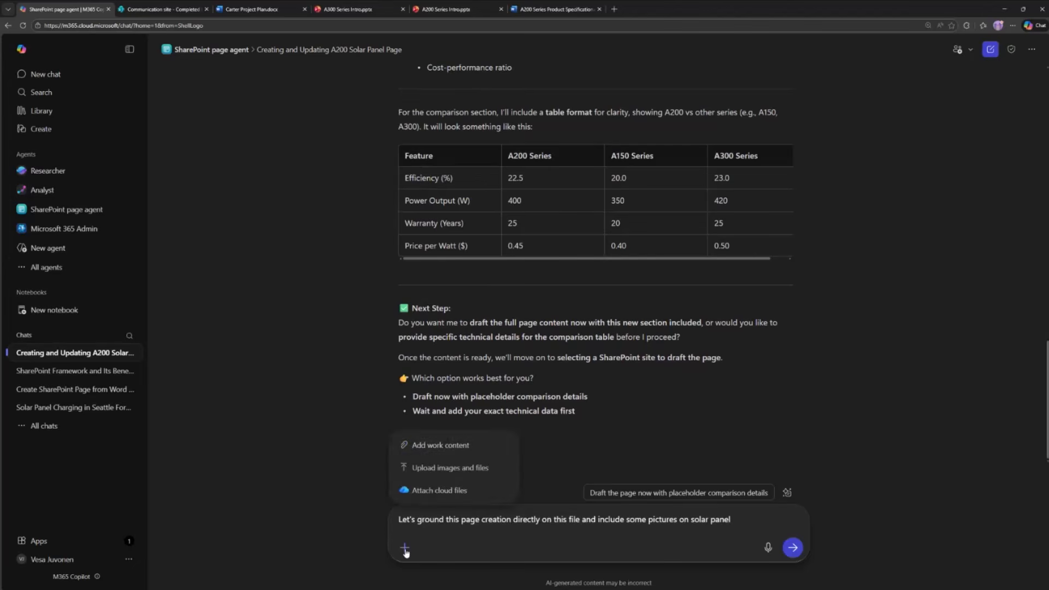
pyautogui.click(457, 446)
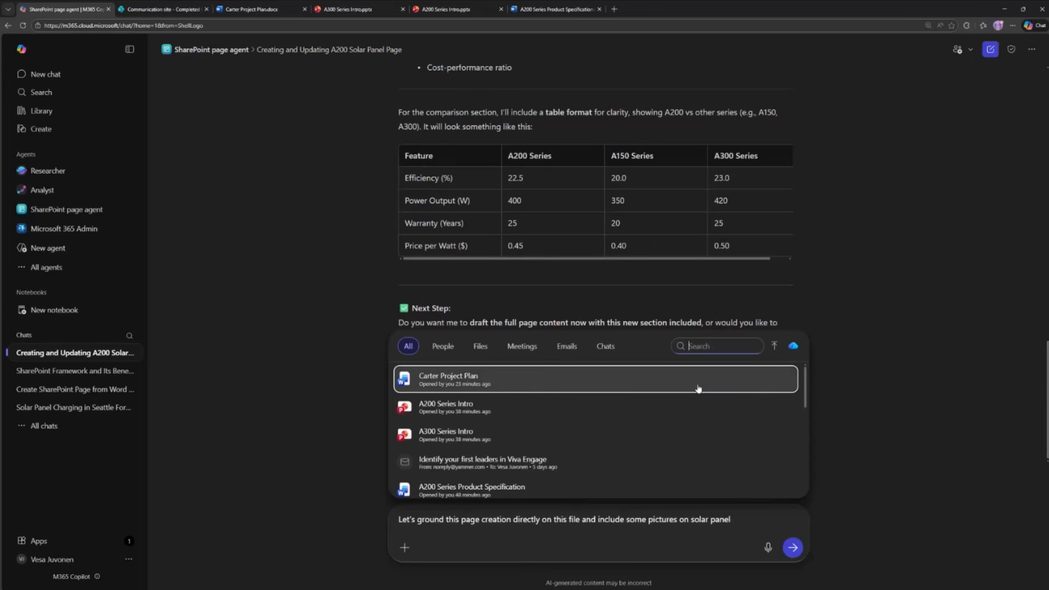
pyautogui.click(605, 348)
pyautogui.click(521, 346)
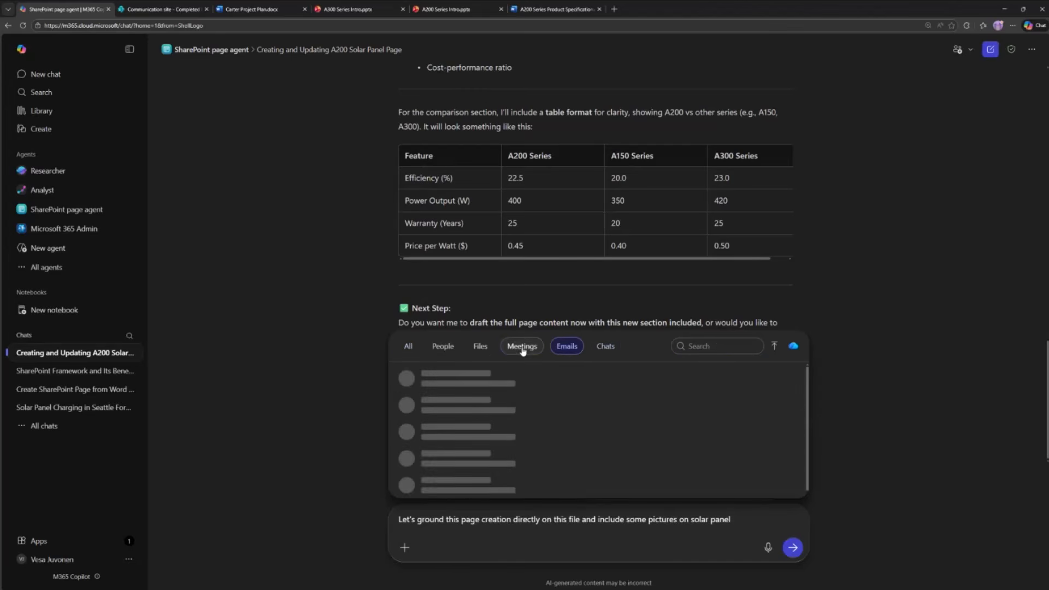
pyautogui.click(443, 346)
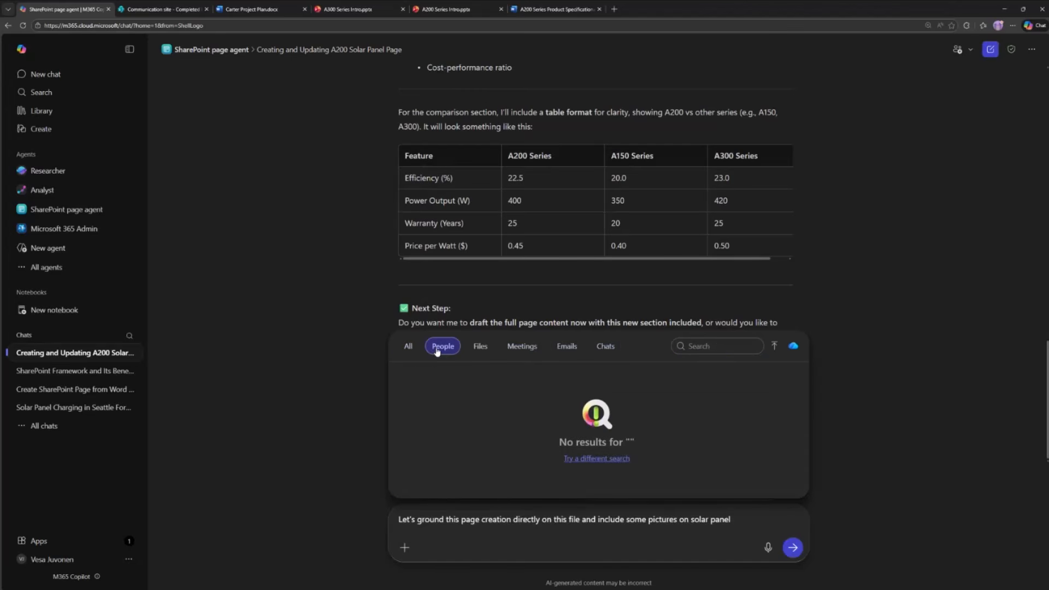
pyautogui.click(480, 346)
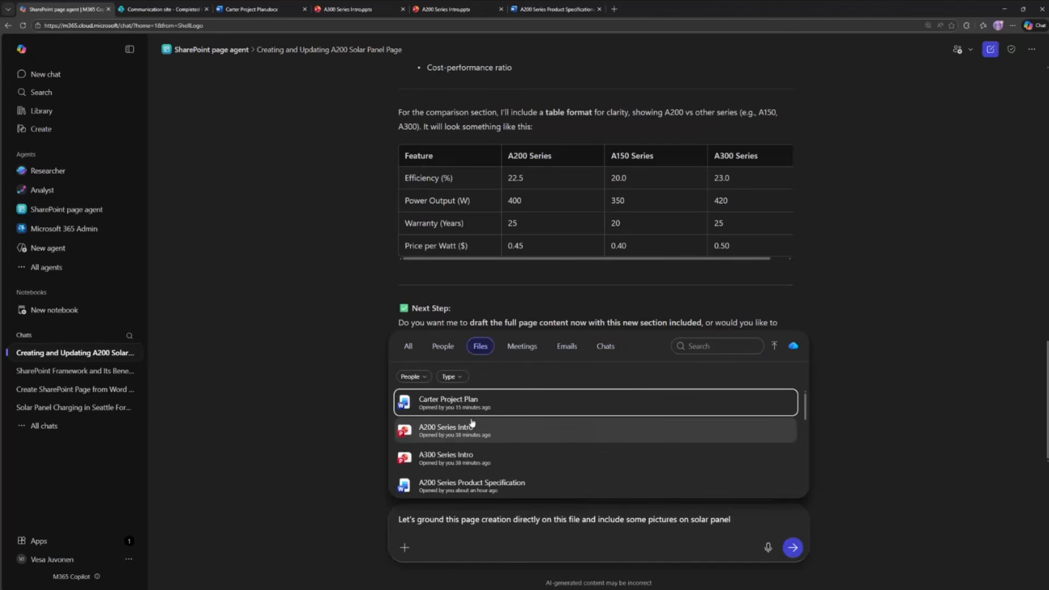
pyautogui.click(552, 435)
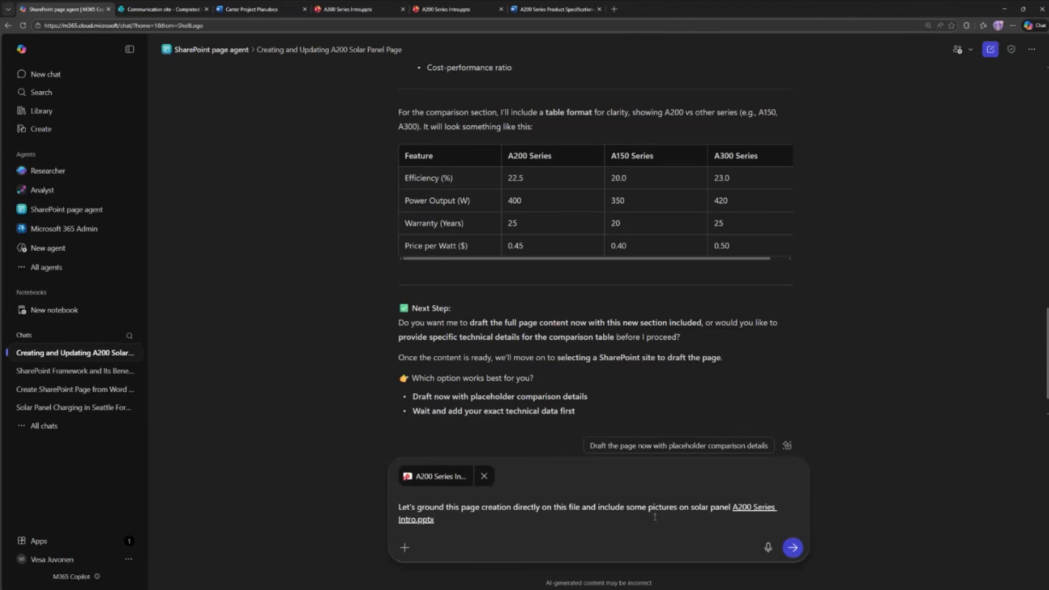
pyautogui.moveTo(501, 508); pyautogui.dragTo(546, 513)
pyautogui.click(549, 514)
pyautogui.click(793, 548)
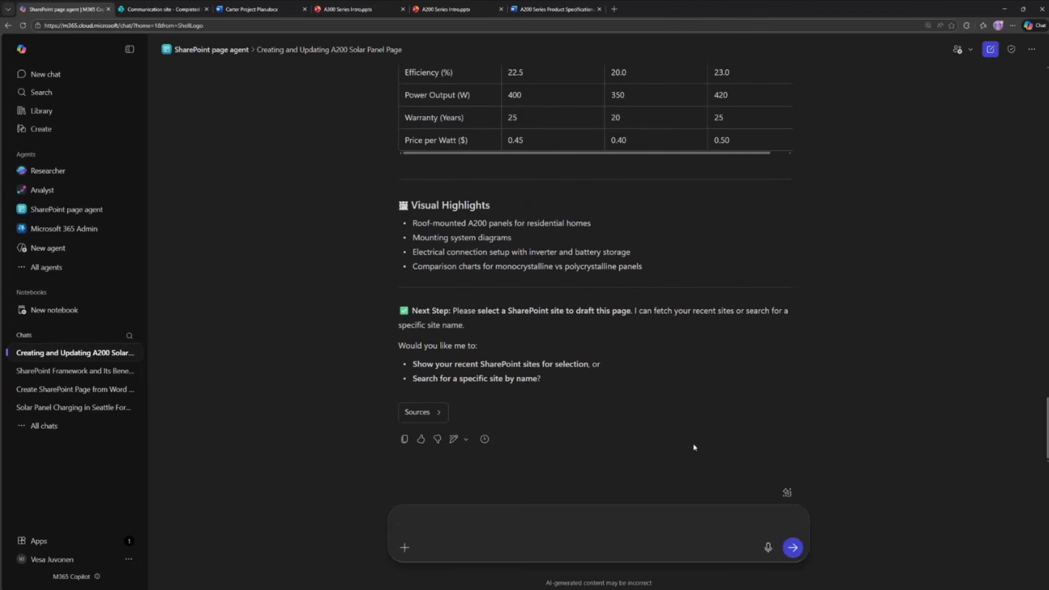
# - Review the agent's site selection request and reply "let's create this on the site around our product details - product site"
pyautogui.moveTo(522, 311); pyautogui.dragTo(727, 316)
pyautogui.click(753, 347)
pyautogui.click(315, 326)
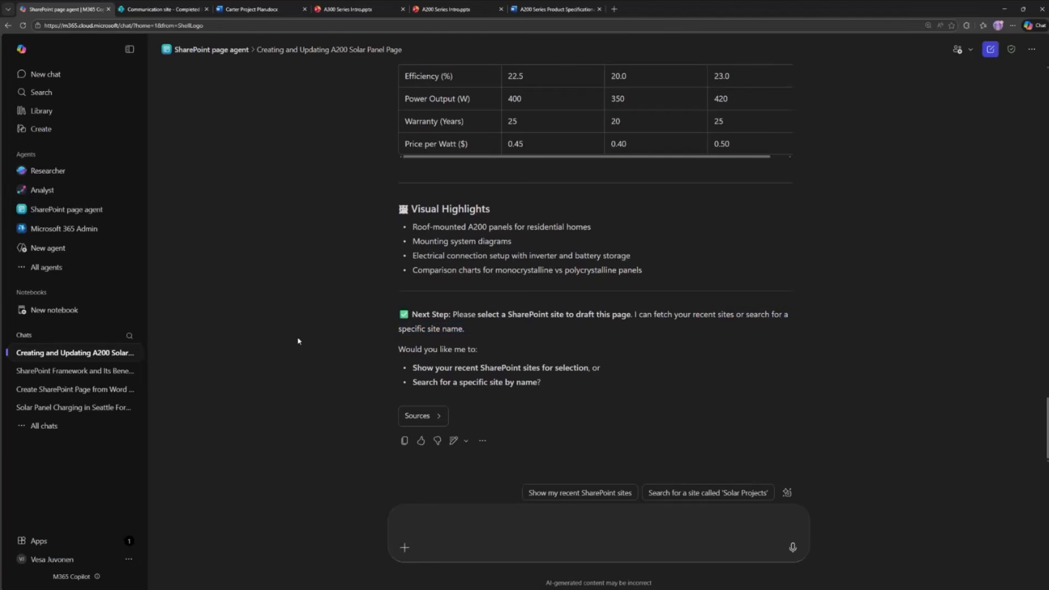
pyautogui.click(488, 522)
pyautogui.write("let's create th")
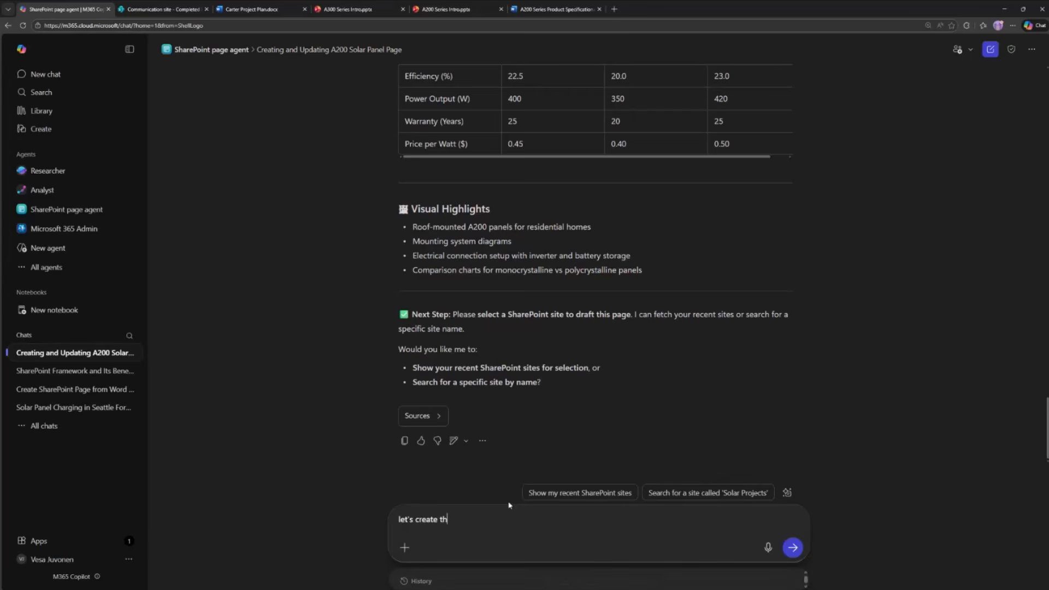
pyautogui.write('is on the site arou')
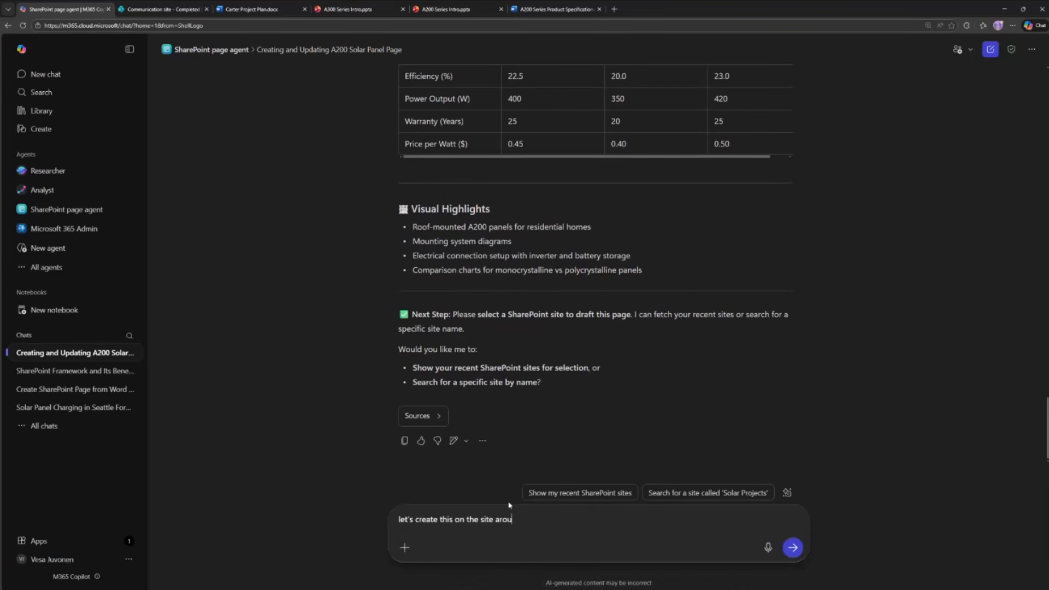
pyautogui.write('nd our product details - prduct')
pyautogui.press('BackSpace')
pyautogui.press('BackSpace')
pyautogui.press('BackSpace')
pyautogui.press('BackSpace')
pyautogui.press('BackSpace')
pyautogui.write('oduct site')
pyautogui.press('Return')
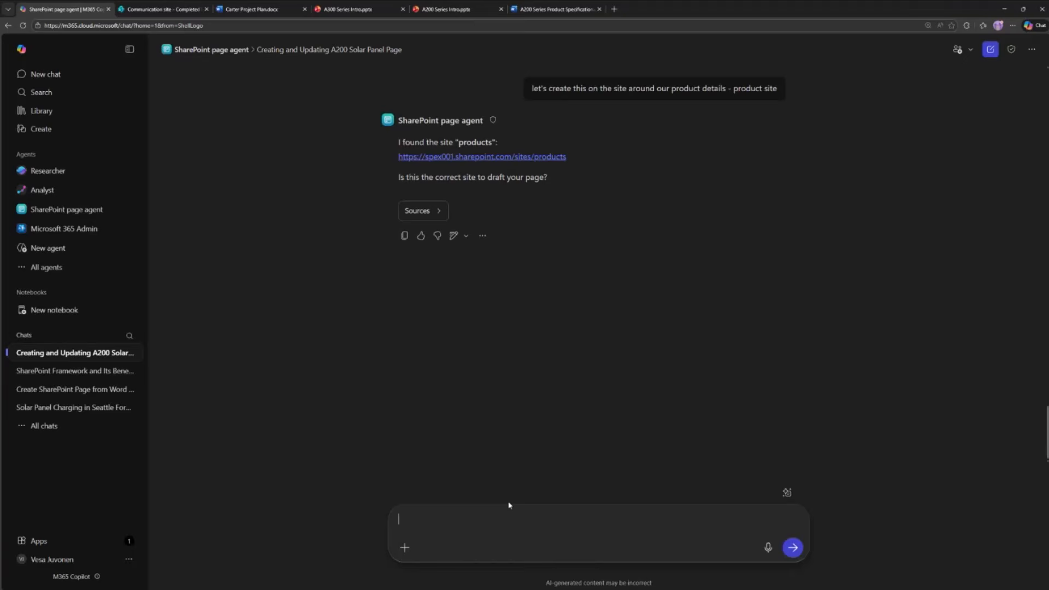
# - Check the proposed products site and reply "yes - that's the right site to use for the page creation"
pyautogui.scroll(3, 509, 505)
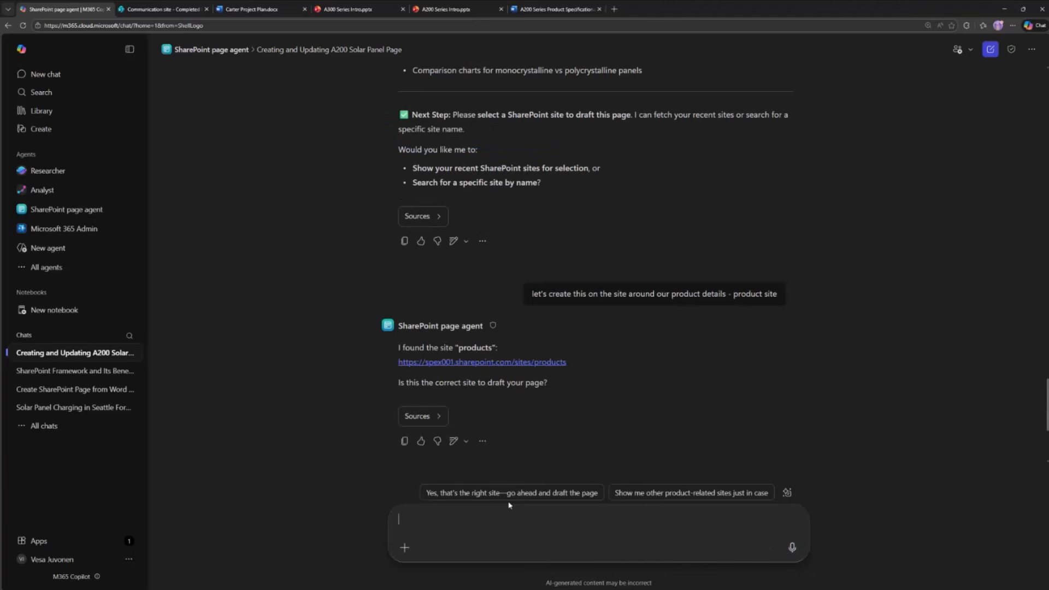
pyautogui.scroll(-3, 605, 427)
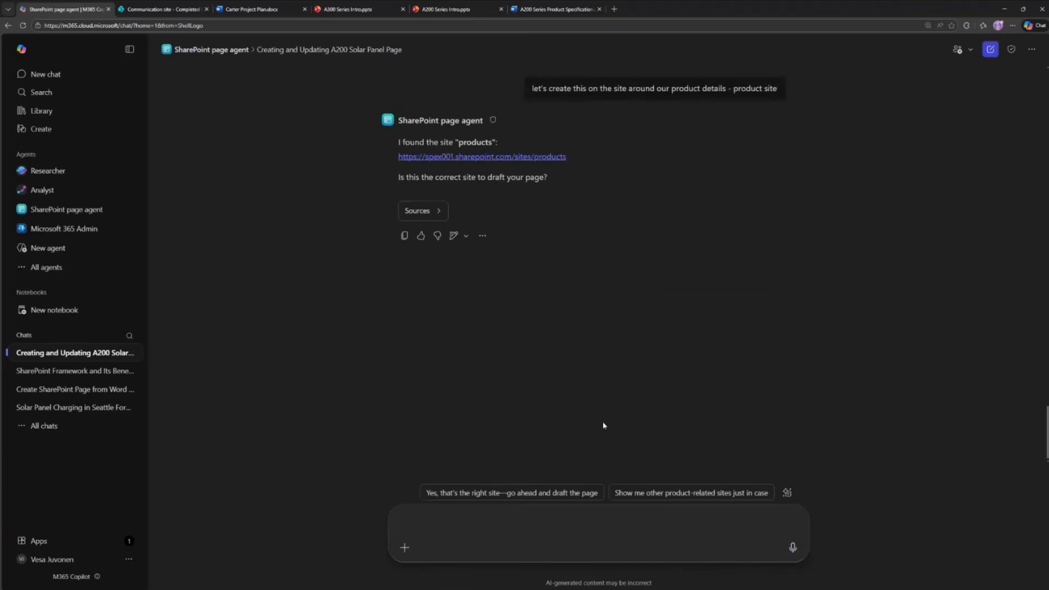
pyautogui.scroll(3, 616, 422)
pyautogui.scroll(-3, 615, 421)
pyautogui.write("yes - that'the rig")
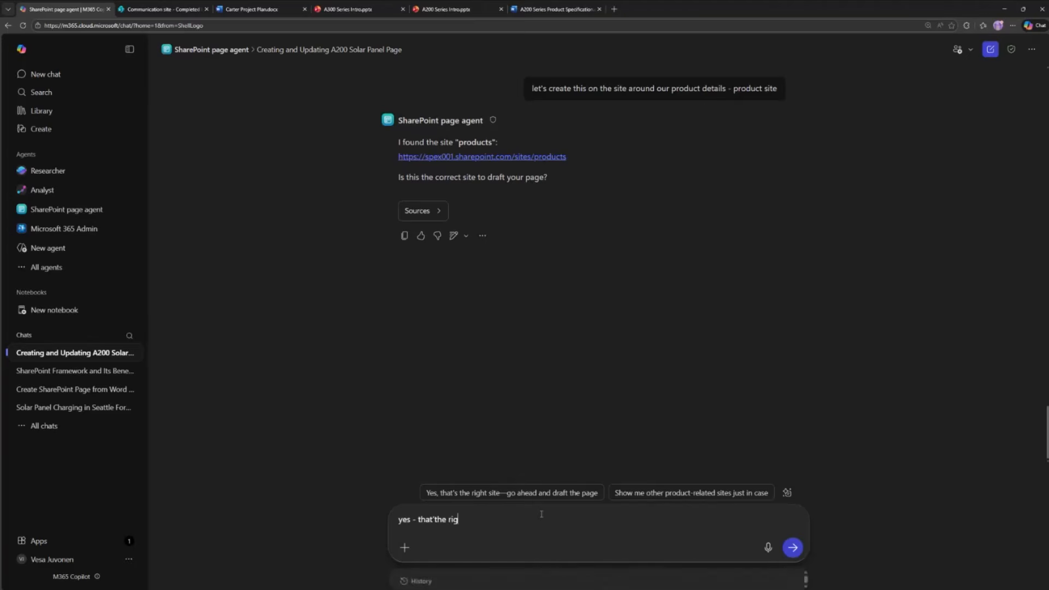
pyautogui.press('BackSpace')
pyautogui.press('BackSpace')
pyautogui.press('BackSpace')
pyautogui.press('BackSpace')
pyautogui.press('BackSpace')
pyautogui.write('s the right site to use for hte')
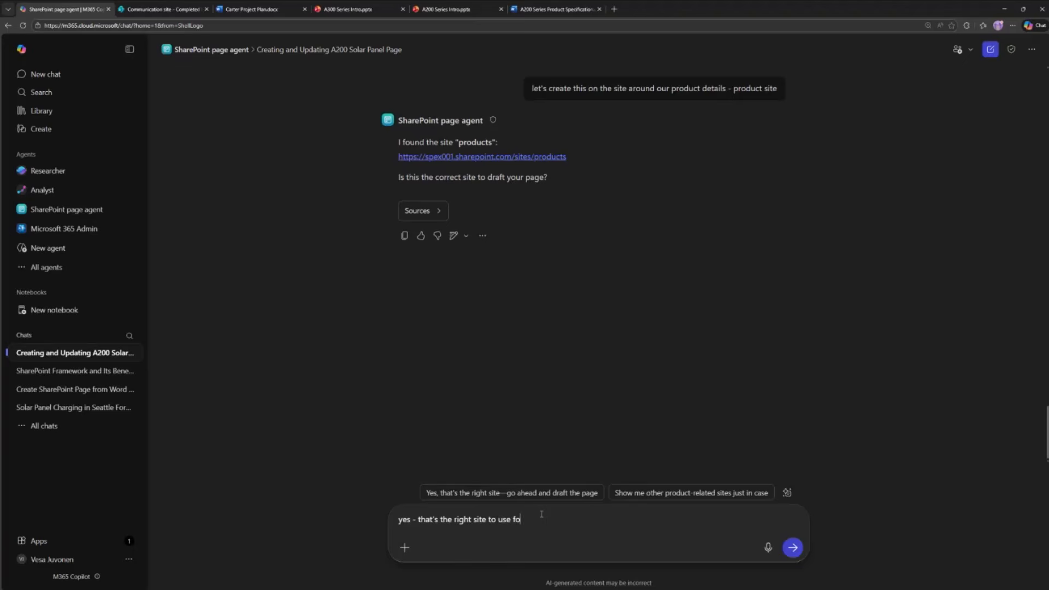
pyautogui.press('BackSpace')
pyautogui.press('BackSpace')
pyautogui.press('BackSpace')
pyautogui.press('BackSpace')
pyautogui.write('the page cu')
pyautogui.press('BackSpace')
pyautogui.write('reation')
pyautogui.press('Return')
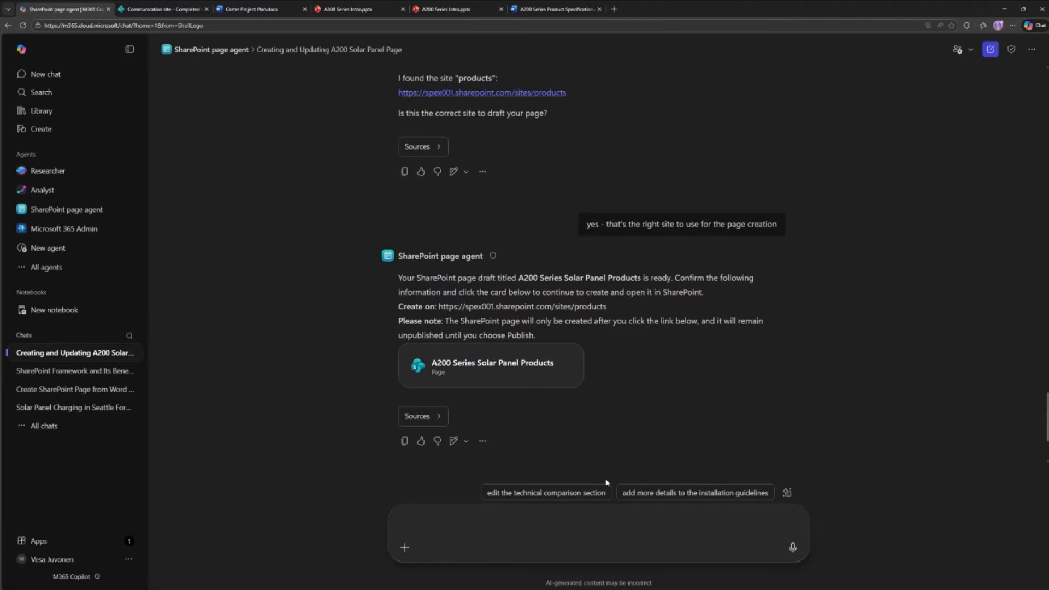
# - Open the A200 Series Solar Panel Products draft in SharePoint, look through its sections and keep the generated content
pyautogui.click(511, 364)
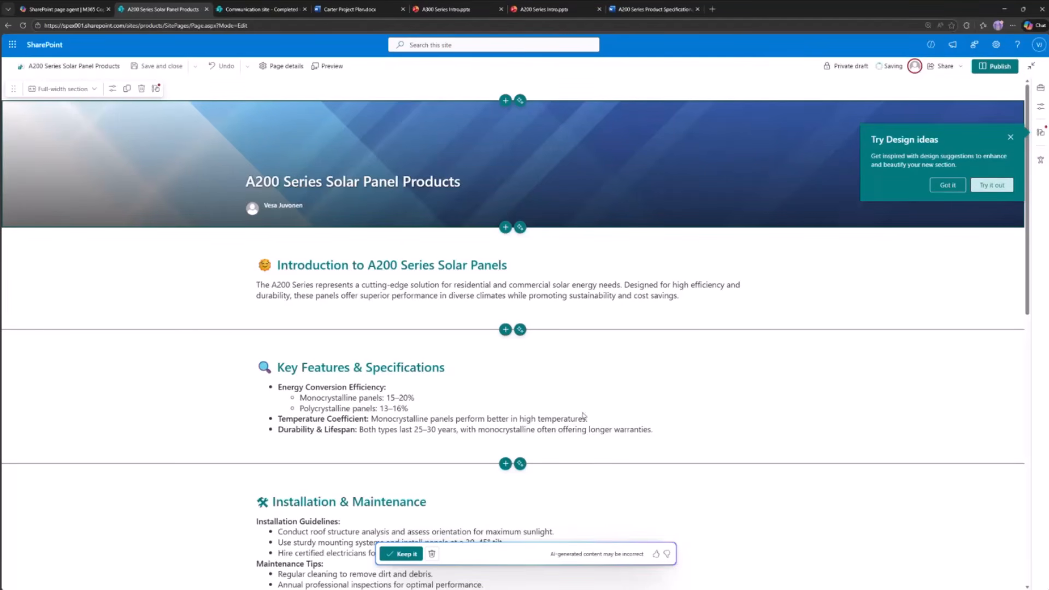
pyautogui.scroll(-10, 578, 360)
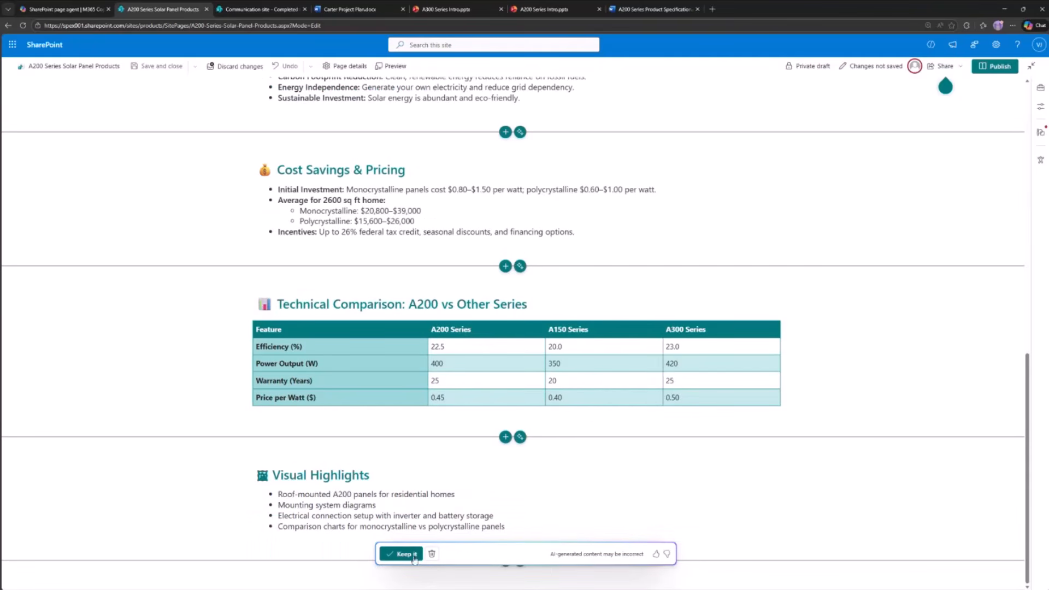
pyautogui.scroll(4, 600, 369)
pyautogui.scroll(7, 600, 369)
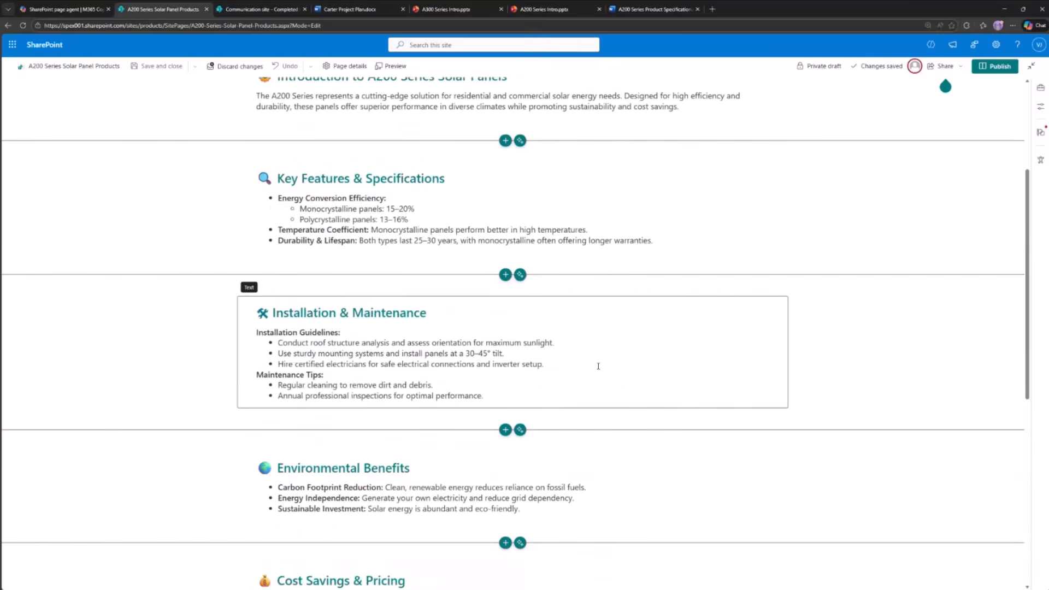
# - Try the Plain layout on the page's title banner, and settle on the Color block layout
pyautogui.click(500, 171)
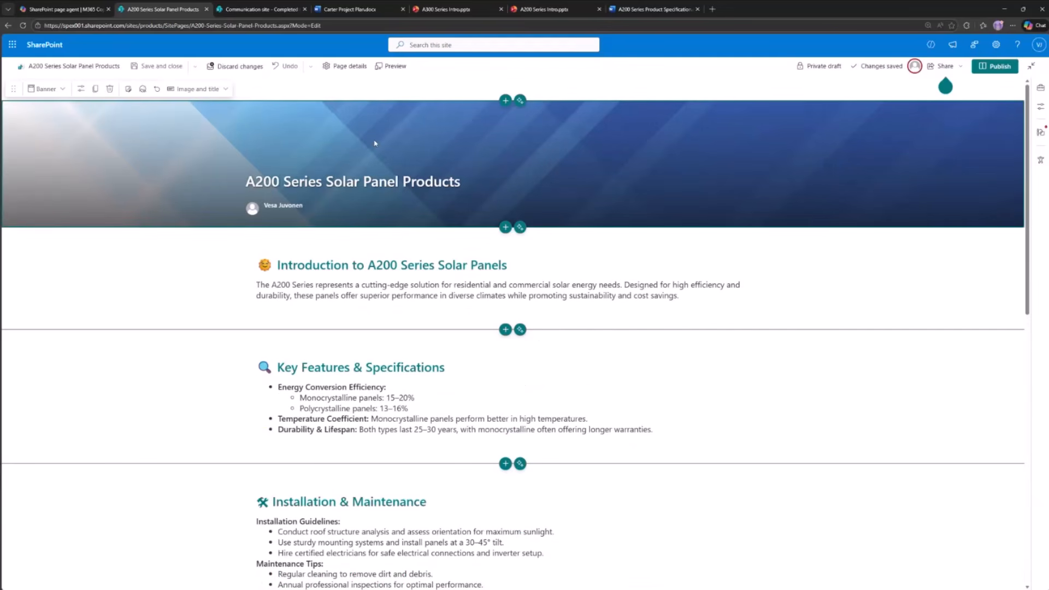
pyautogui.click(197, 89)
pyautogui.click(183, 153)
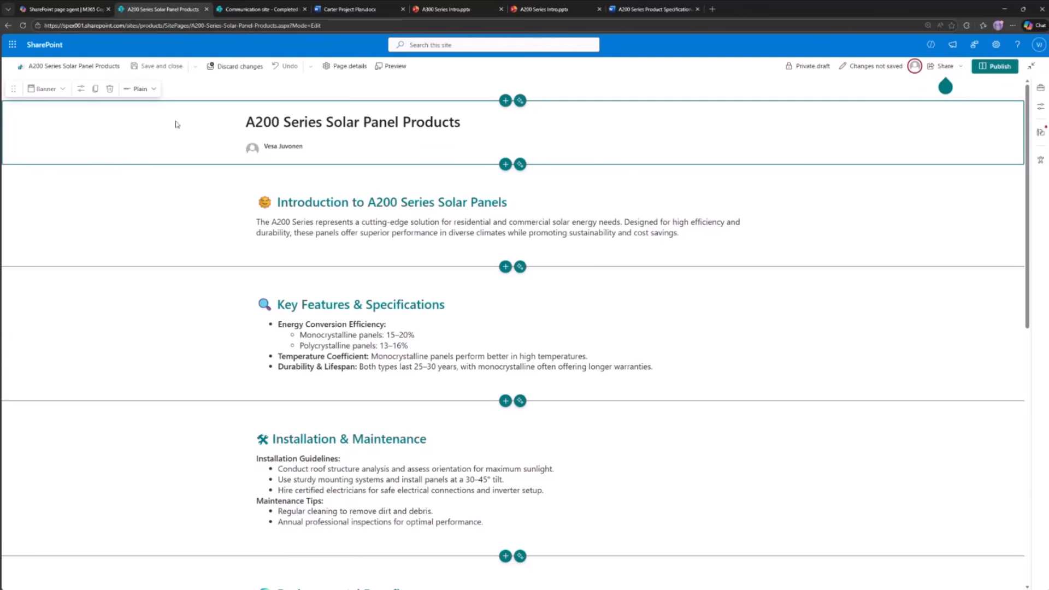
pyautogui.click(140, 88)
pyautogui.click(159, 171)
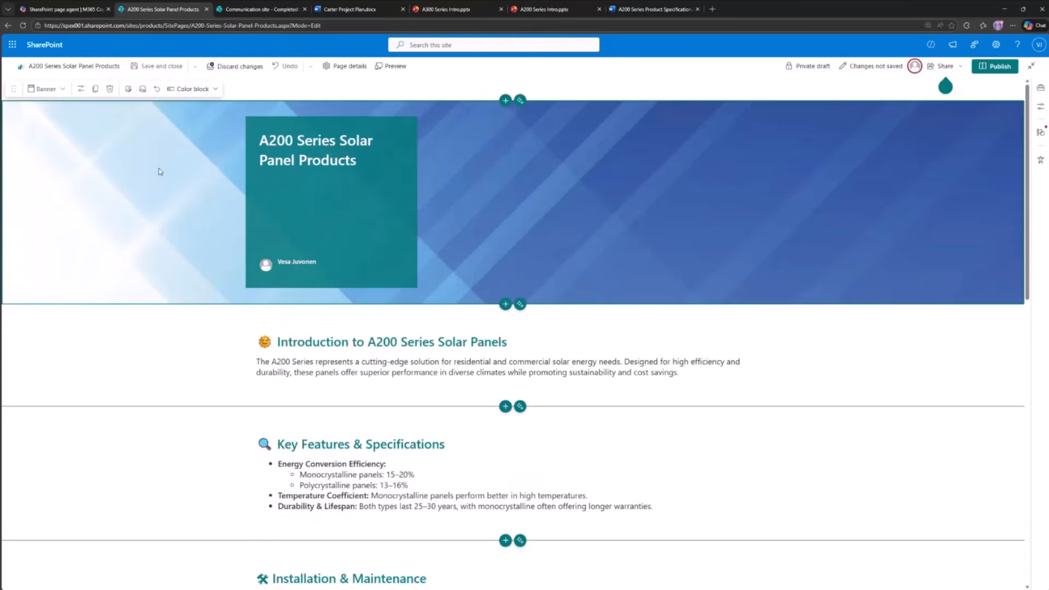
# - Add an AI-generated section directly below the title banner and reference A200 Series Intro.pptx in its prompt
pyautogui.click(520, 304)
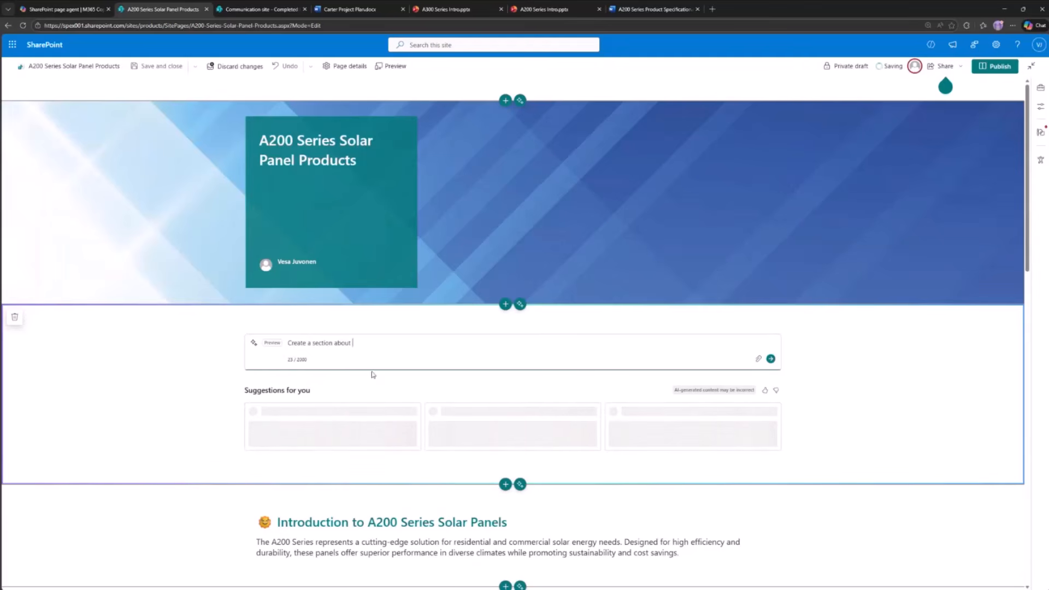
pyautogui.click(759, 359)
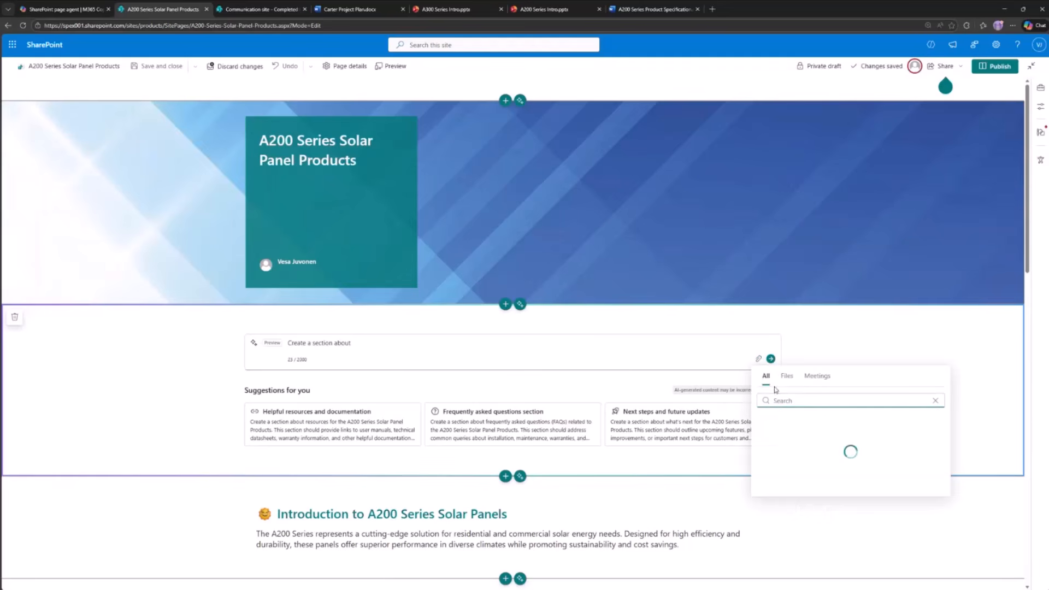
pyautogui.click(787, 377)
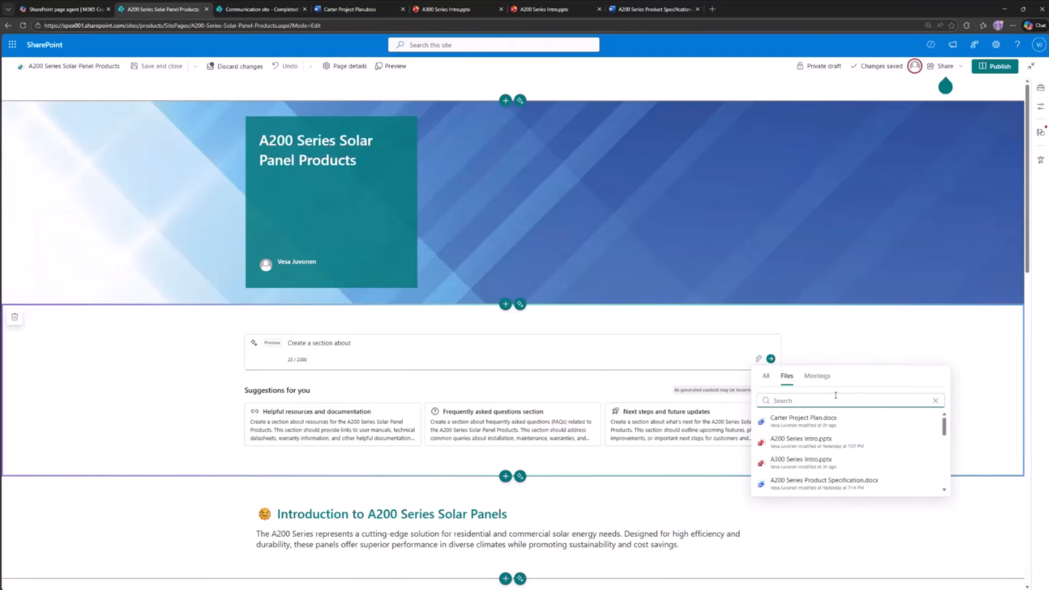
pyautogui.click(820, 440)
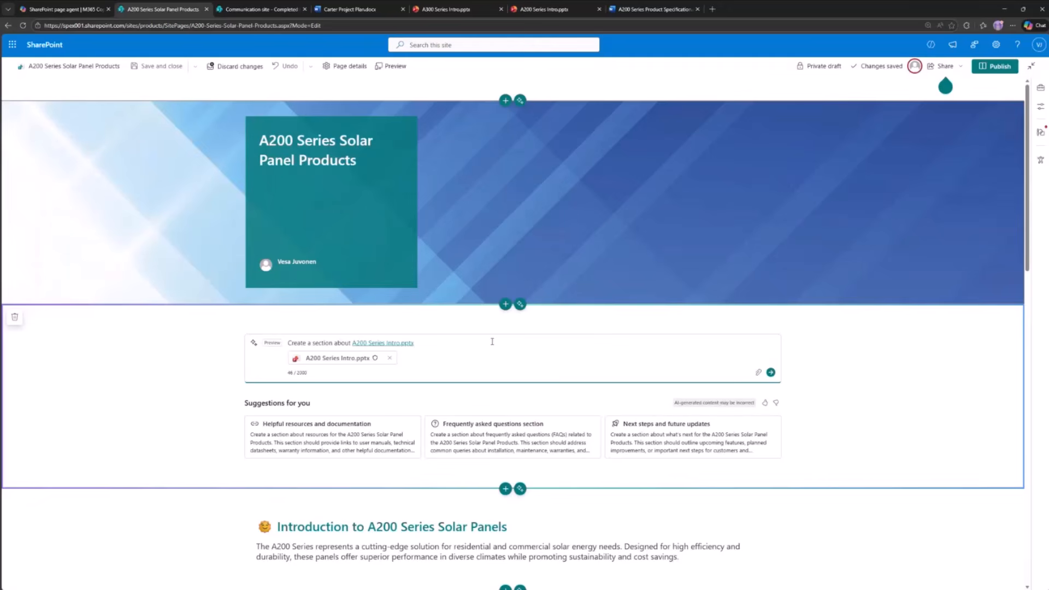
# - Replace the section prompt's opening text with "Let's add few images based on this material on solar panels" and generate the section
pyautogui.moveTo(352, 343); pyautogui.dragTo(285, 346)
pyautogui.write("Let's add few imag")
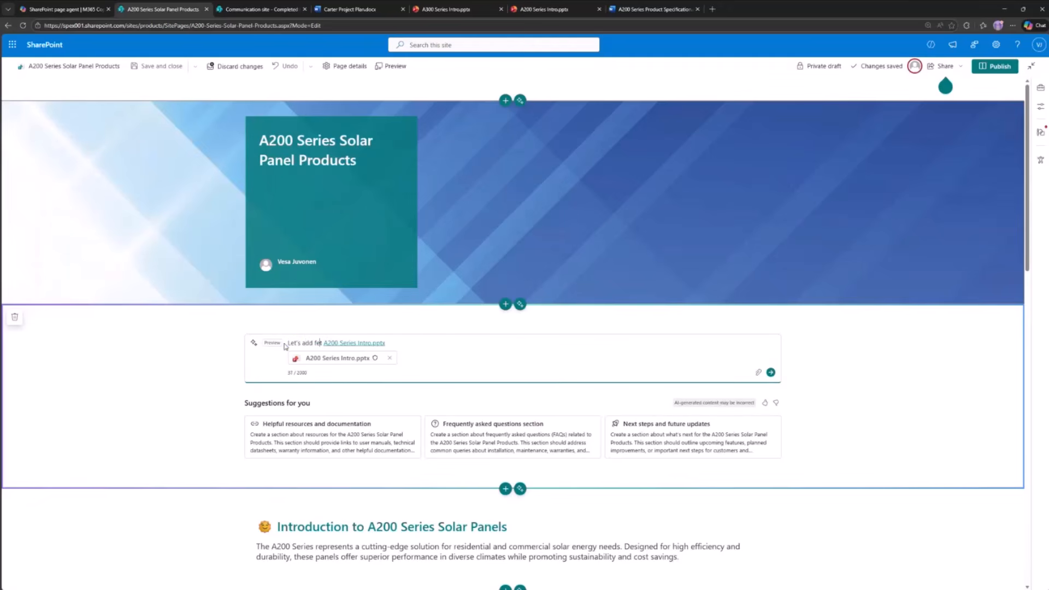
pyautogui.write('e we bpart')
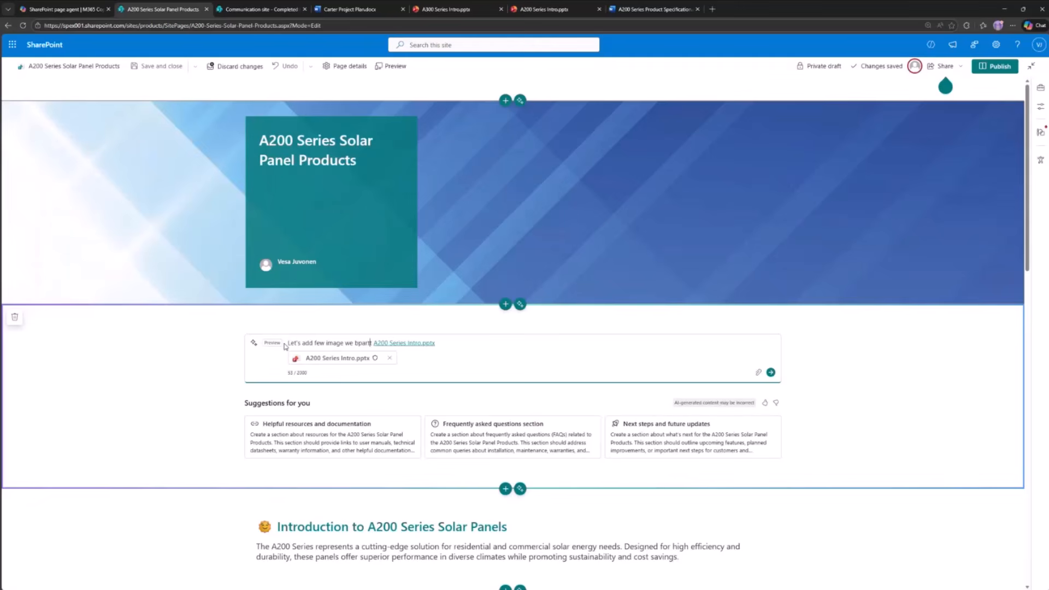
pyautogui.press('BackSpace')
pyautogui.press('BackSpace')
pyautogui.press('BackSpace')
pyautogui.press('BackSpace')
pyautogui.write('s pag')
pyautogui.press('BackSpace')
pyautogui.press('BackSpace')
pyautogui.press('BackSpace')
pyautogui.write('based on this material and')
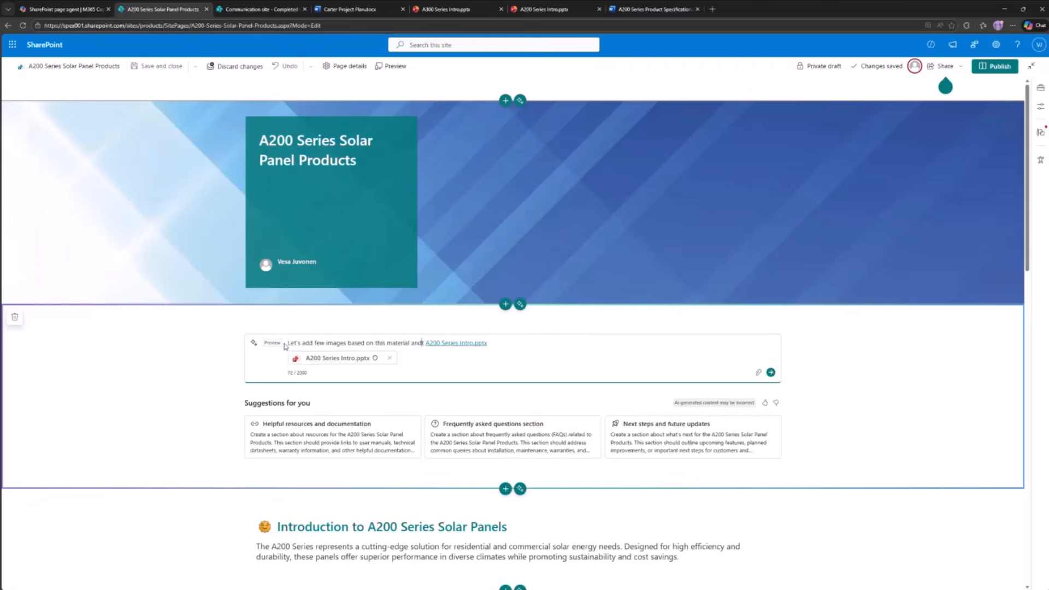
pyautogui.press('BackSpace')
pyautogui.press('BackSpace')
pyautogui.write('on socia')
pyautogui.press('BackSpace')
pyautogui.press('BackSpace')
pyautogui.press('BackSpace')
pyautogui.press('BackSpace')
pyautogui.press('BackSpace')
pyautogui.write('solar panels')
pyautogui.press('Delete')
pyautogui.click(771, 372)
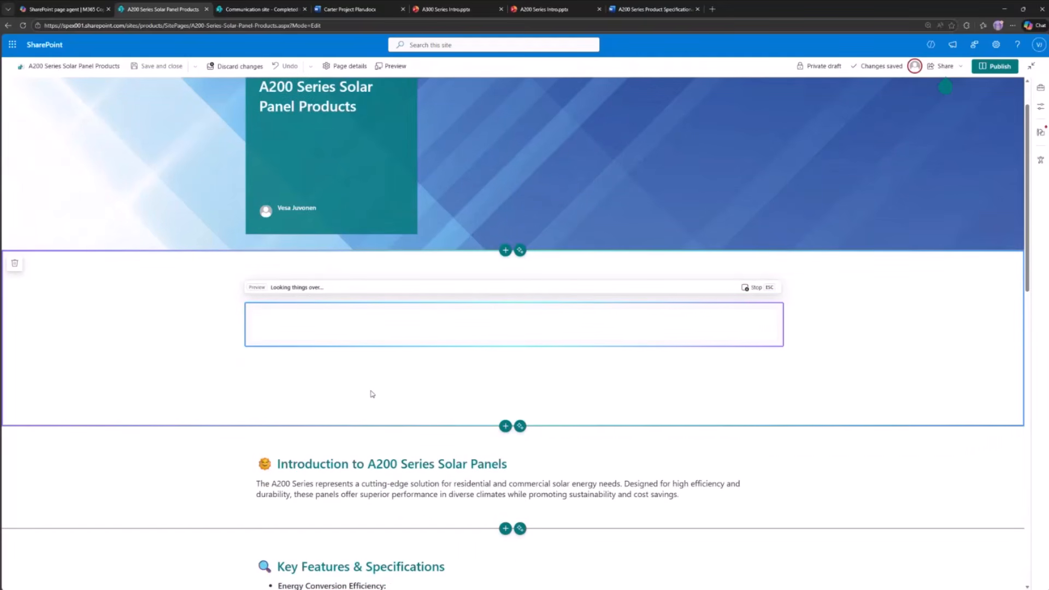
pyautogui.scroll(-4, 366, 426)
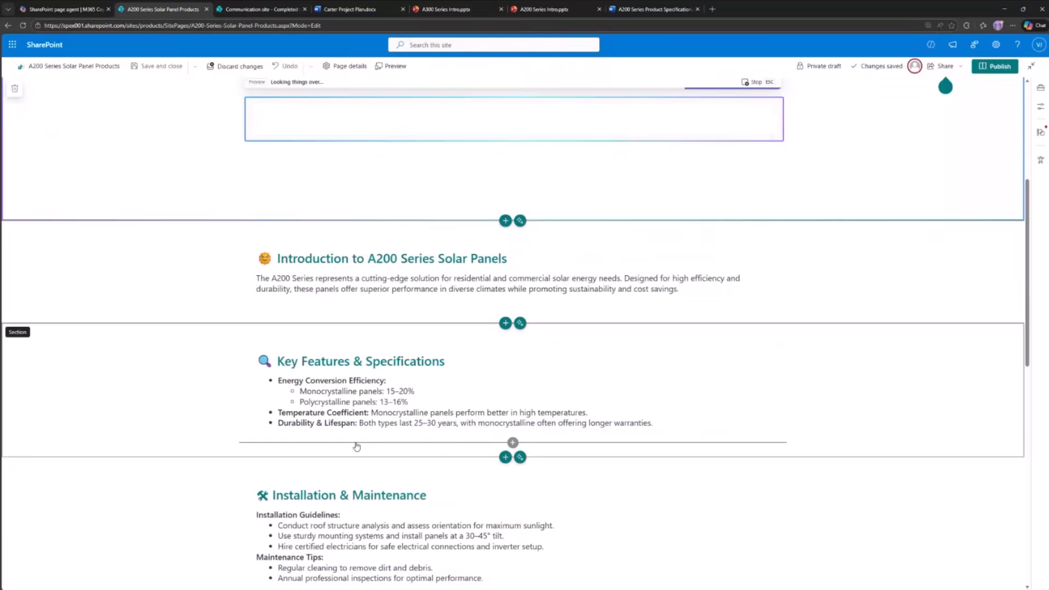
pyautogui.scroll(-4, 357, 447)
pyautogui.scroll(8, 356, 447)
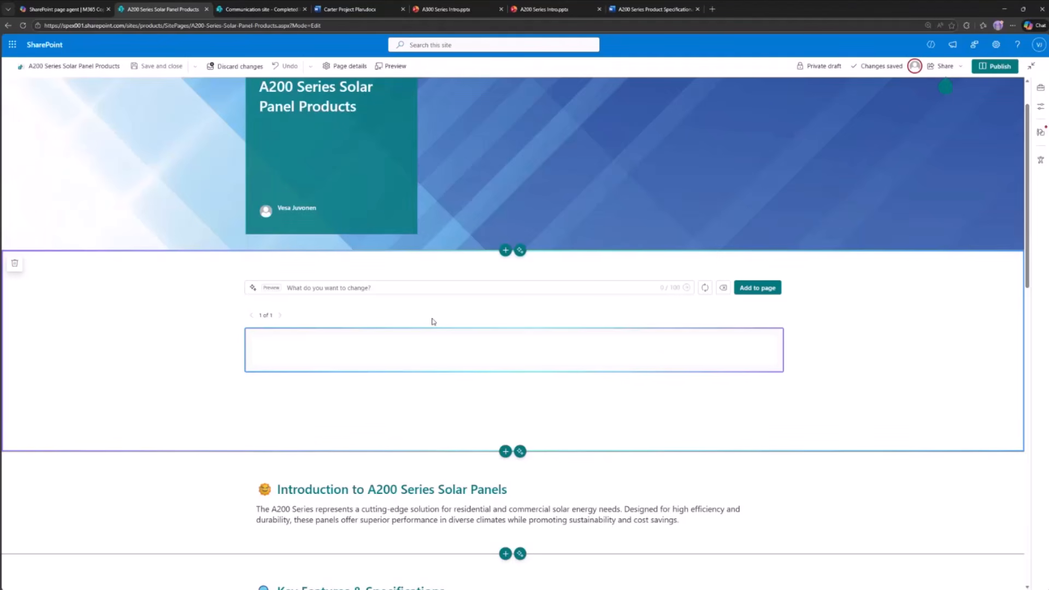
# - Select the entire Installation & Maintenance text and have the AI rewrite make it shorter
pyautogui.scroll(-4, 418, 328)
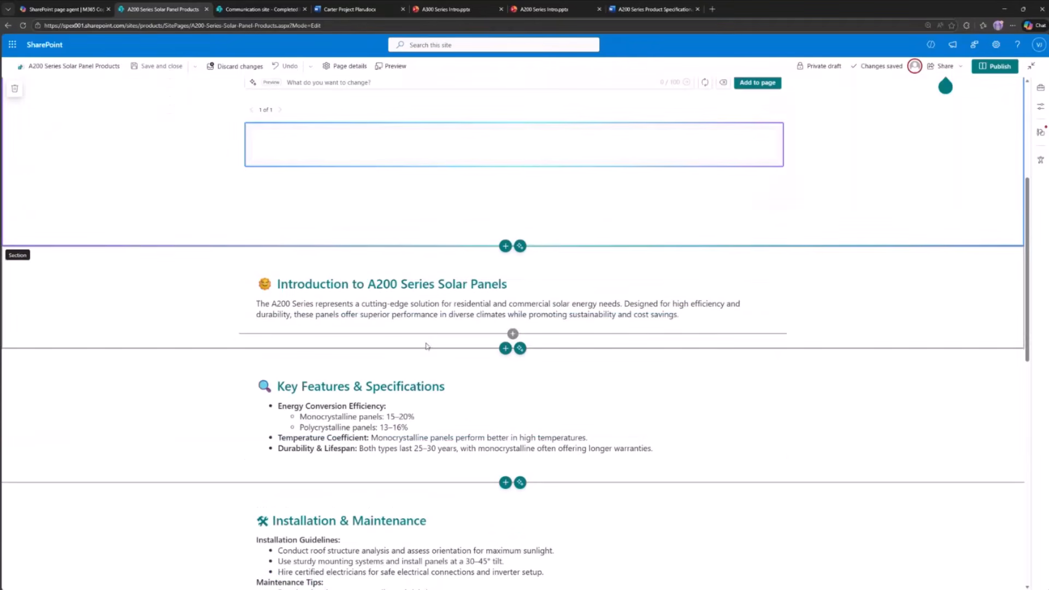
pyautogui.scroll(4, 421, 342)
pyautogui.scroll(-7, 557, 387)
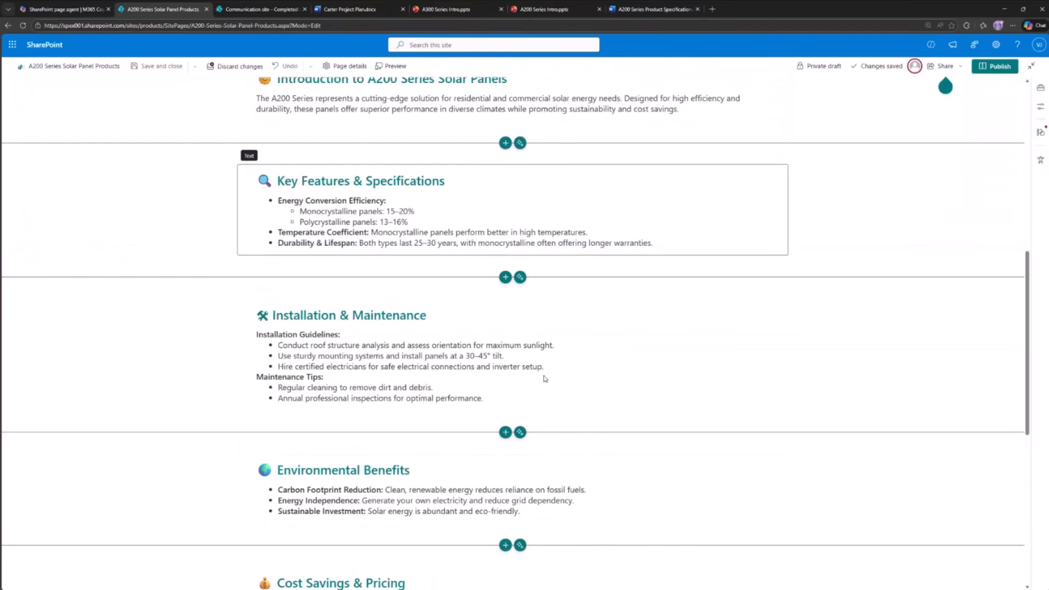
pyautogui.scroll(-4, 451, 370)
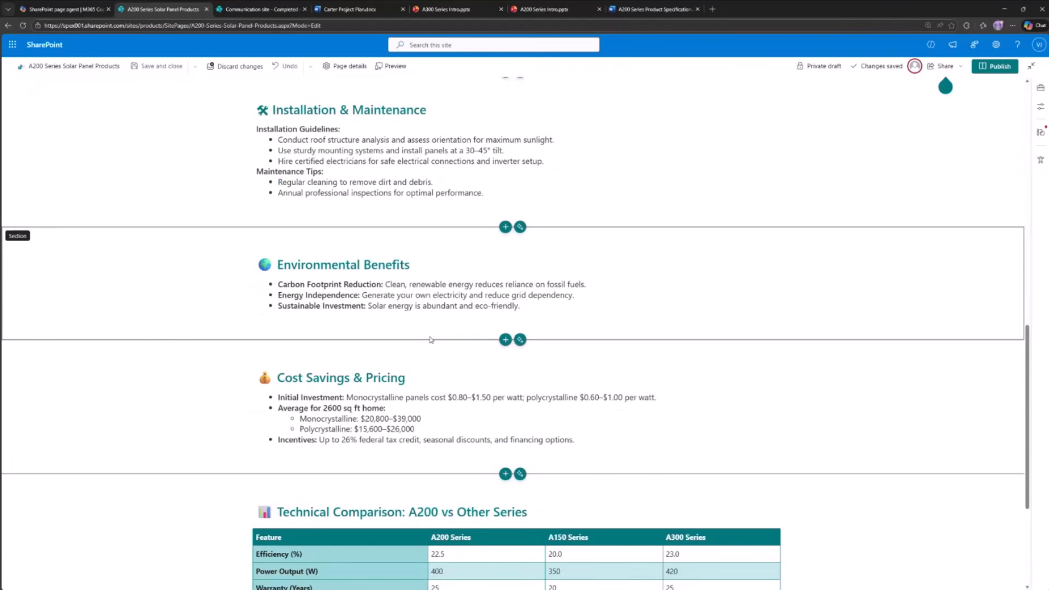
pyautogui.moveTo(484, 193); pyautogui.dragTo(253, 117)
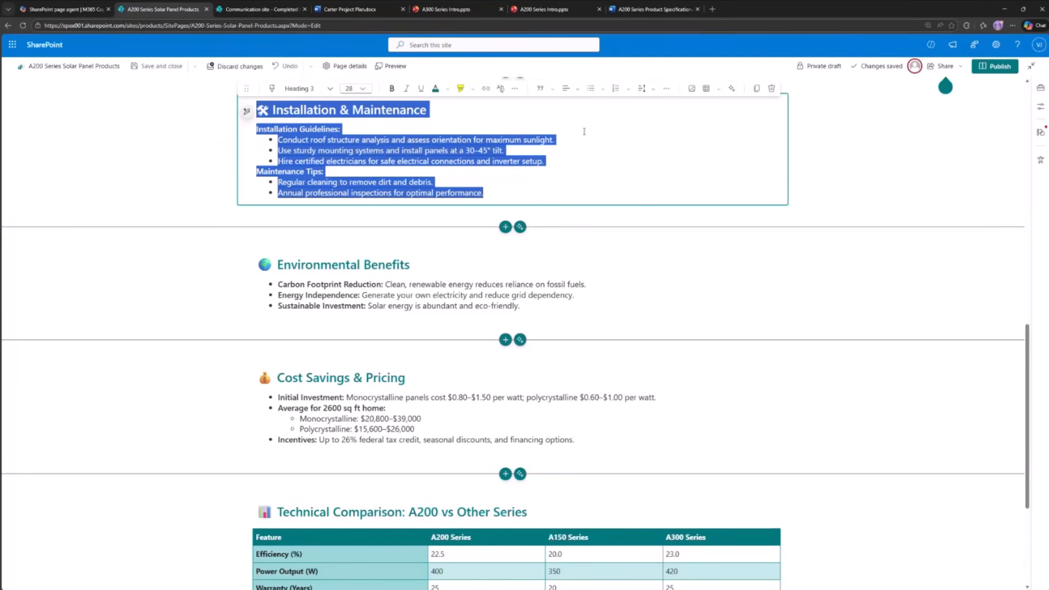
pyautogui.click(731, 88)
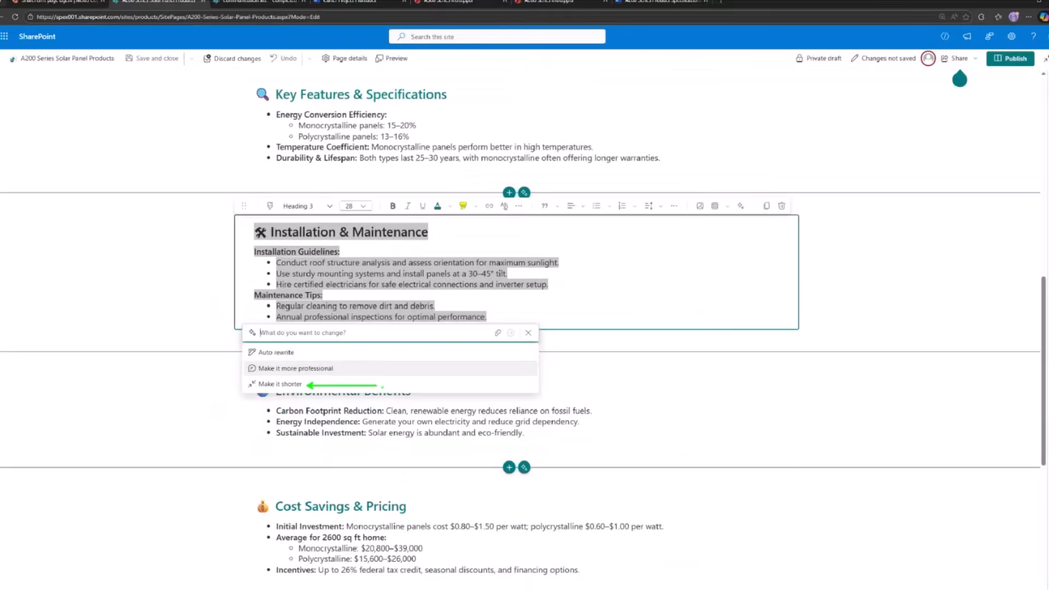
pyautogui.click(227, 399)
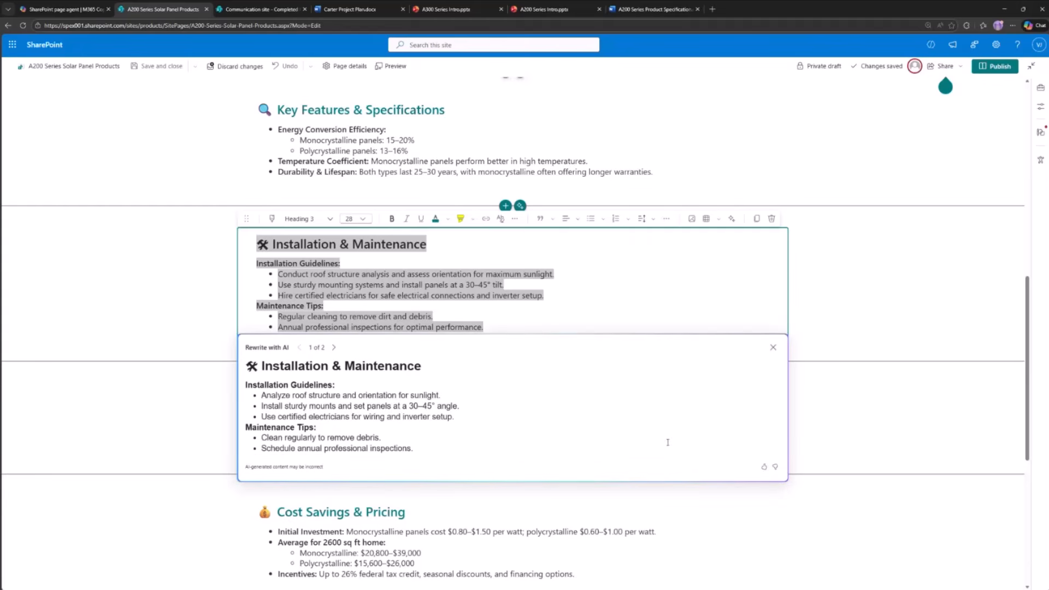
# - Compare the rewritten Installation & Maintenance drafts and replace the original text with the first draft
pyautogui.click(334, 348)
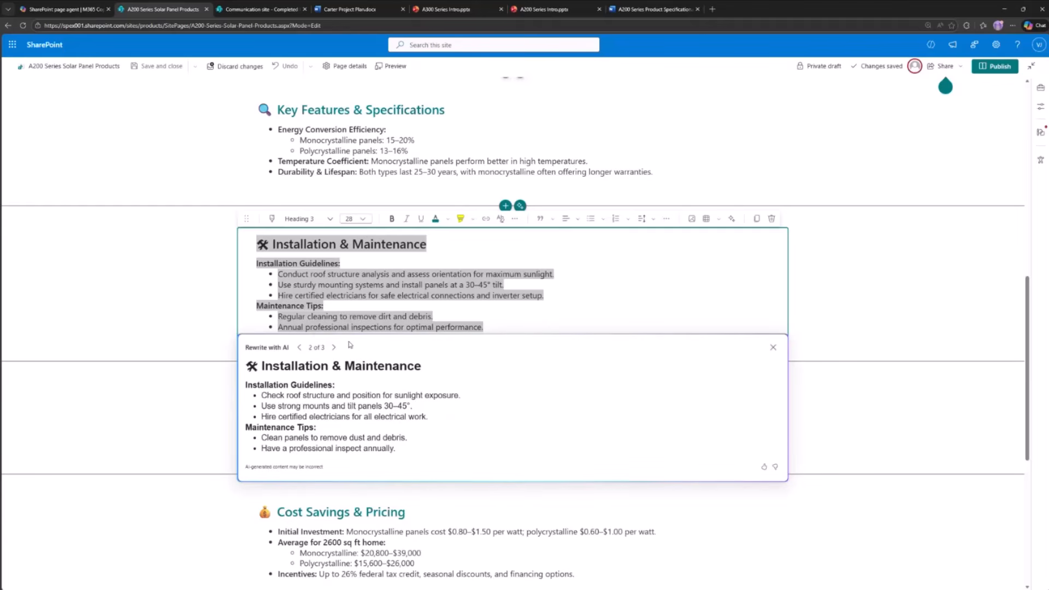
pyautogui.click(300, 348)
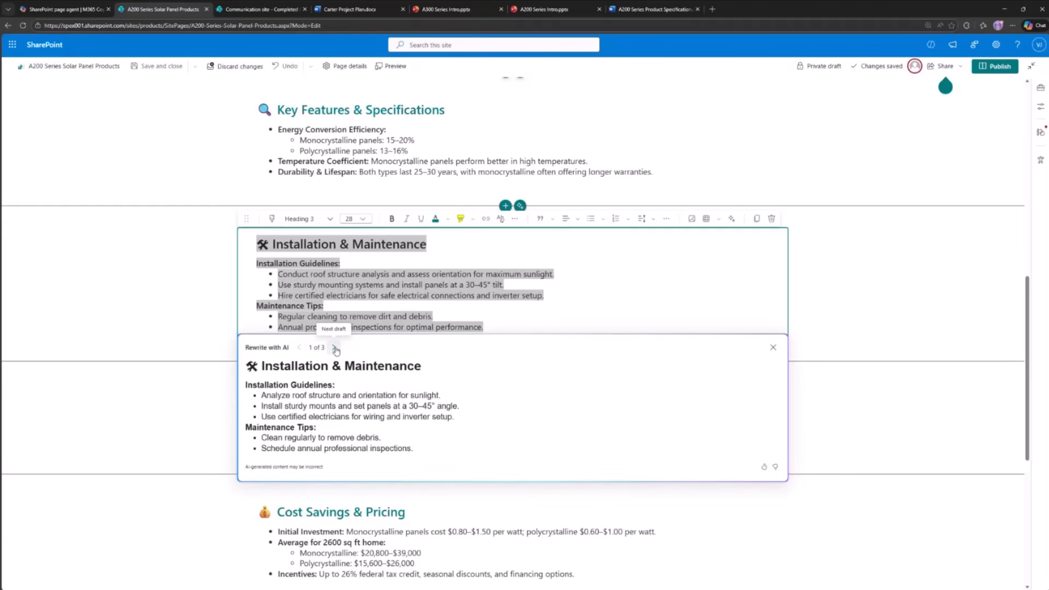
pyautogui.click(334, 348)
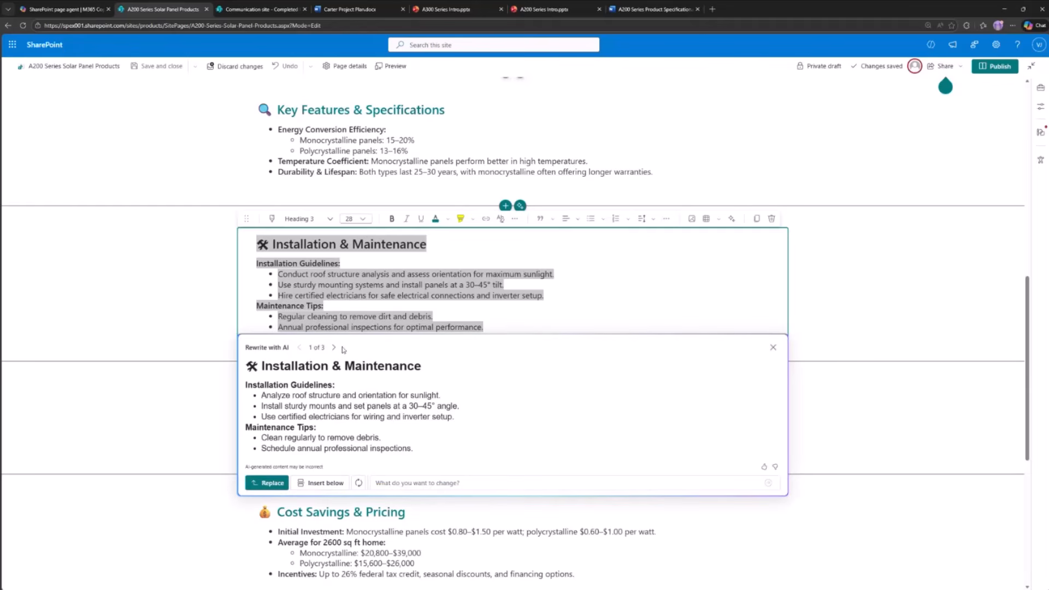
pyautogui.click(272, 483)
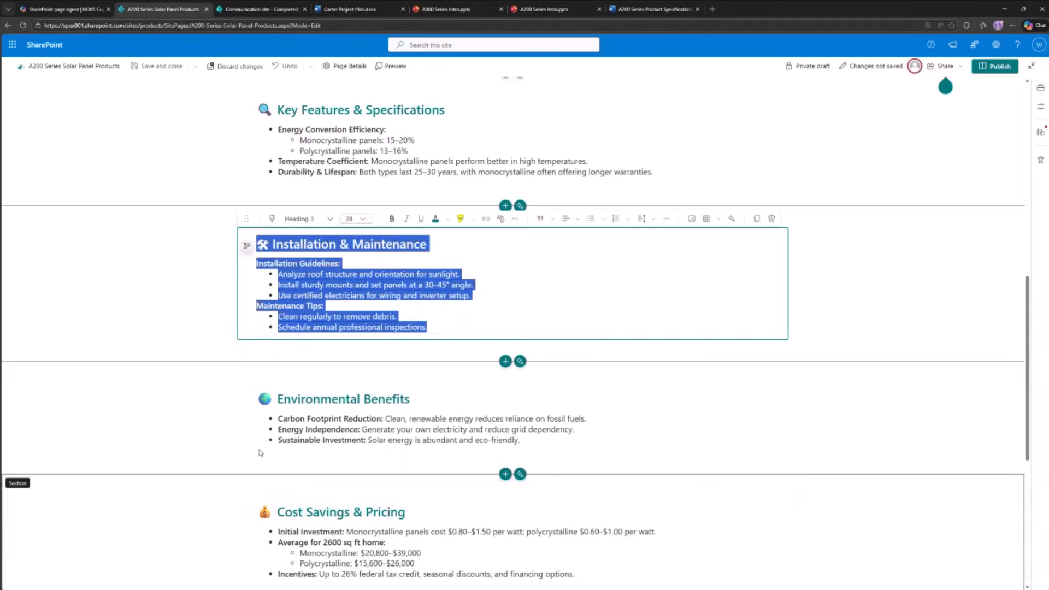
# - Delete the empty AI-generated section directly below the title banner
pyautogui.scroll(10, 520, 319)
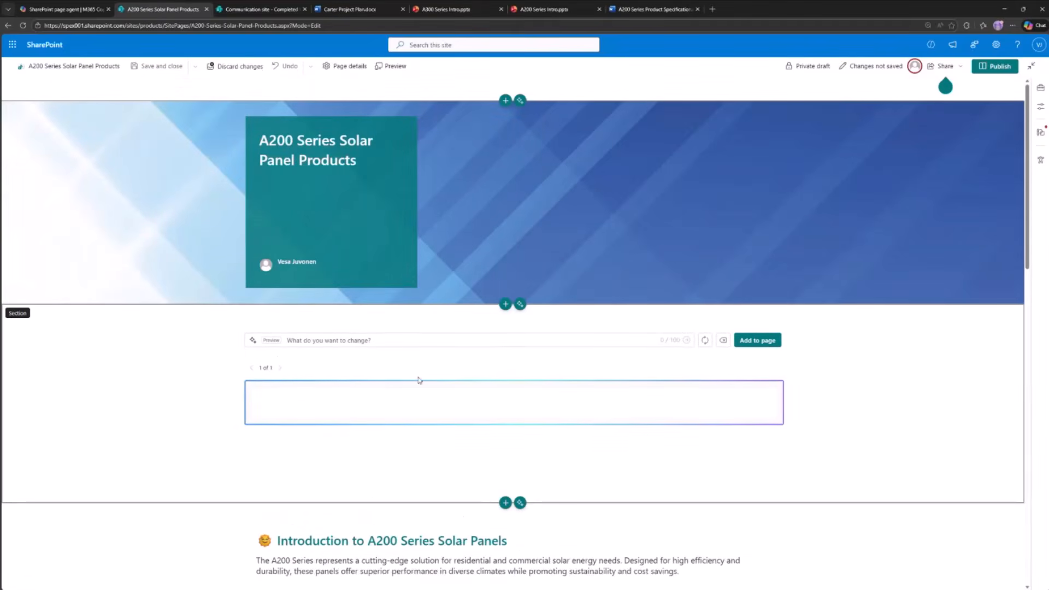
pyautogui.click(387, 389)
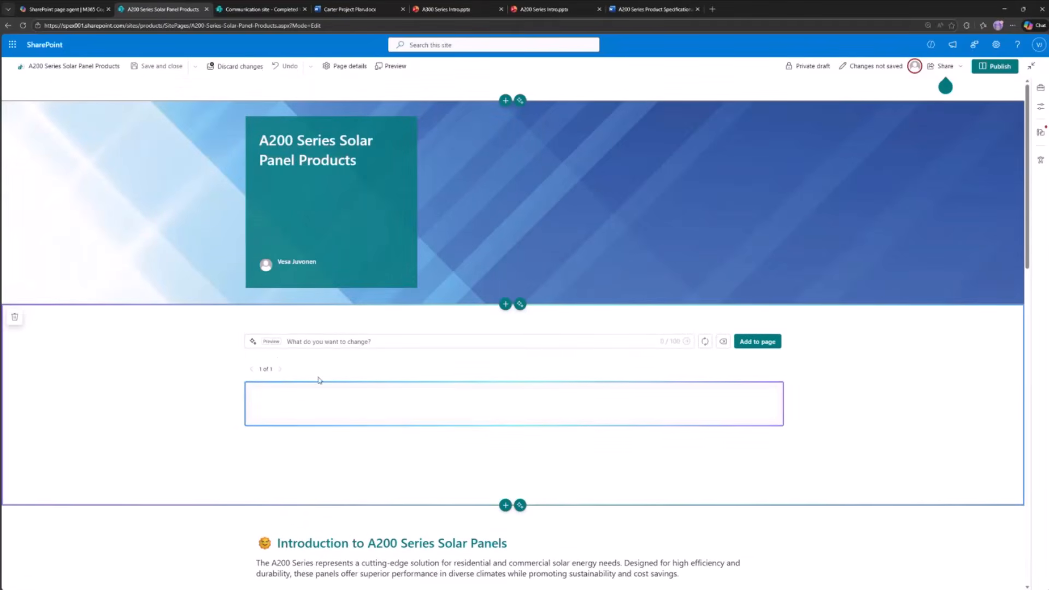
pyautogui.click(14, 318)
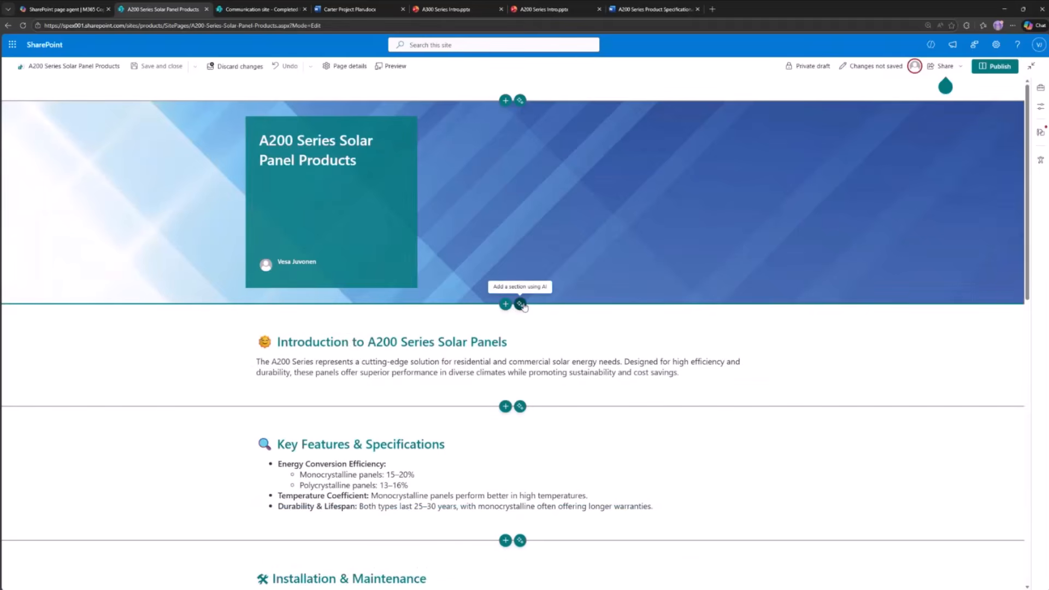
# - Add a new AI section below the title banner with the prompt "Create a section about A200 with pictures based on this presentation"
pyautogui.click(513, 318)
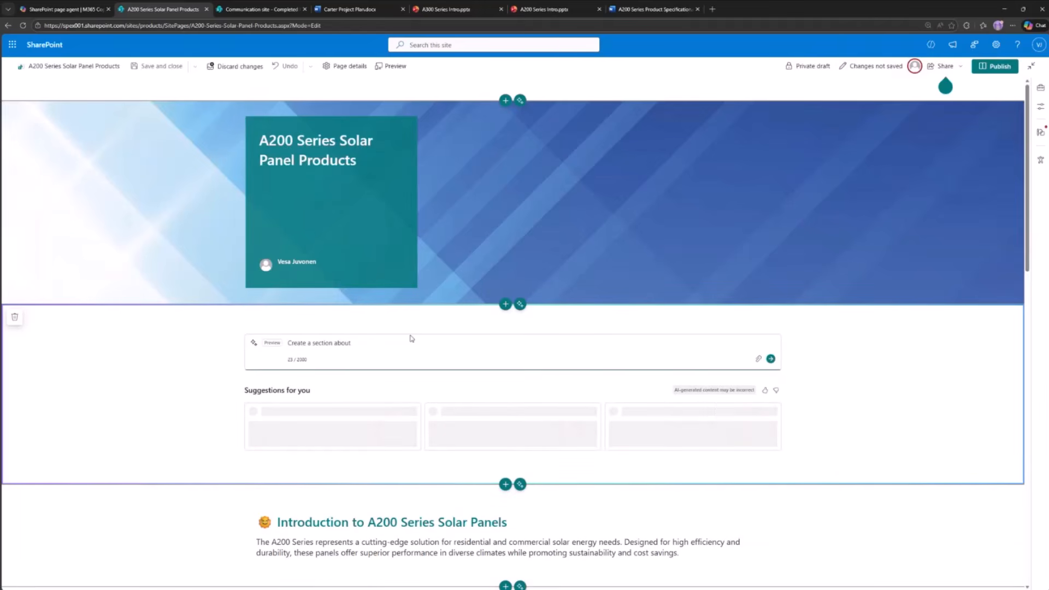
pyautogui.write('A200 with pictu')
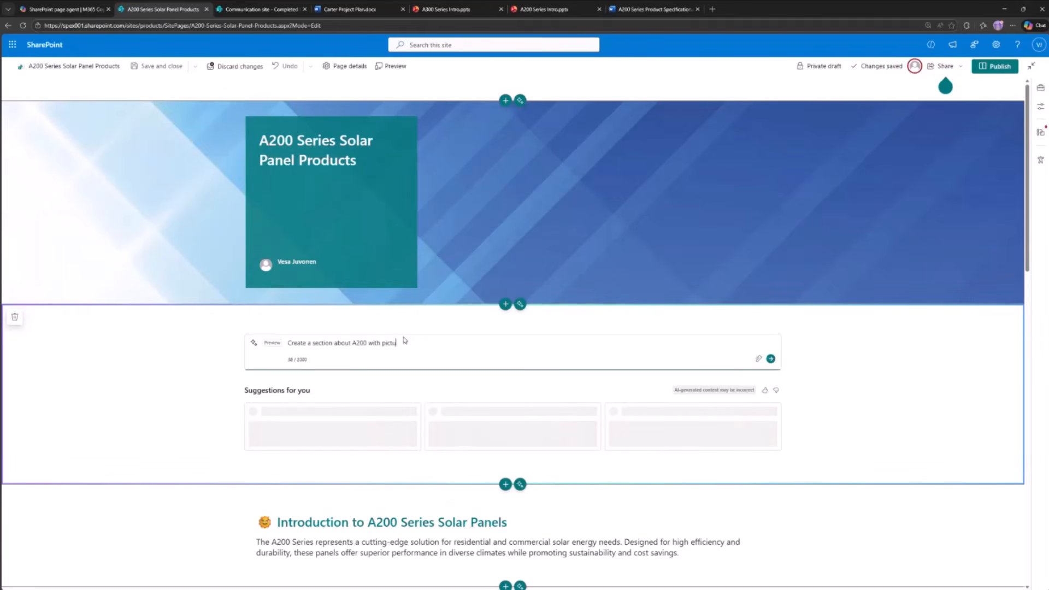
pyautogui.write('res based on this presentation')
pyautogui.click(759, 359)
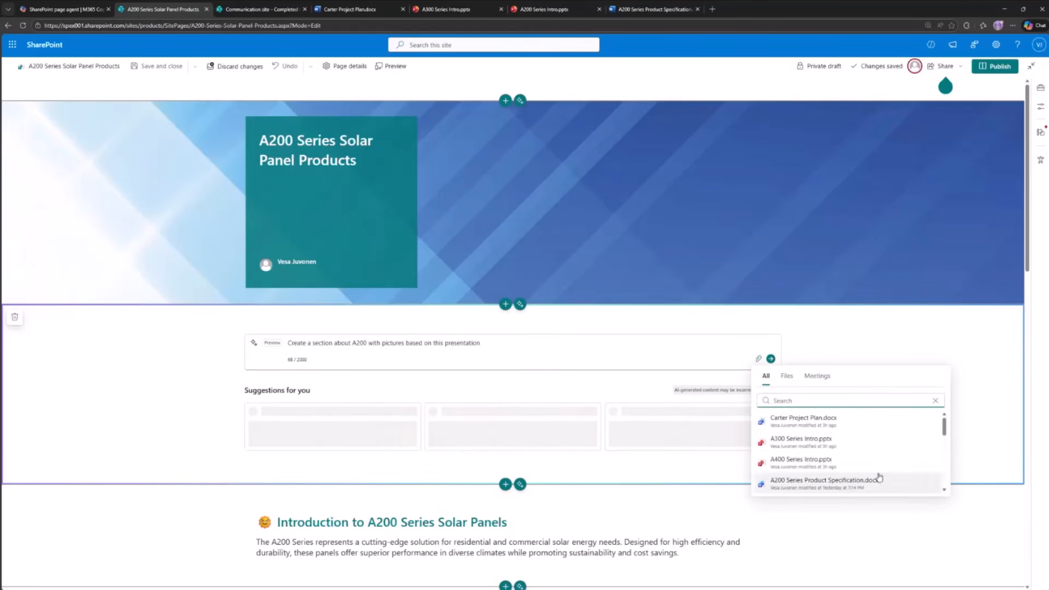
pyautogui.click(823, 460)
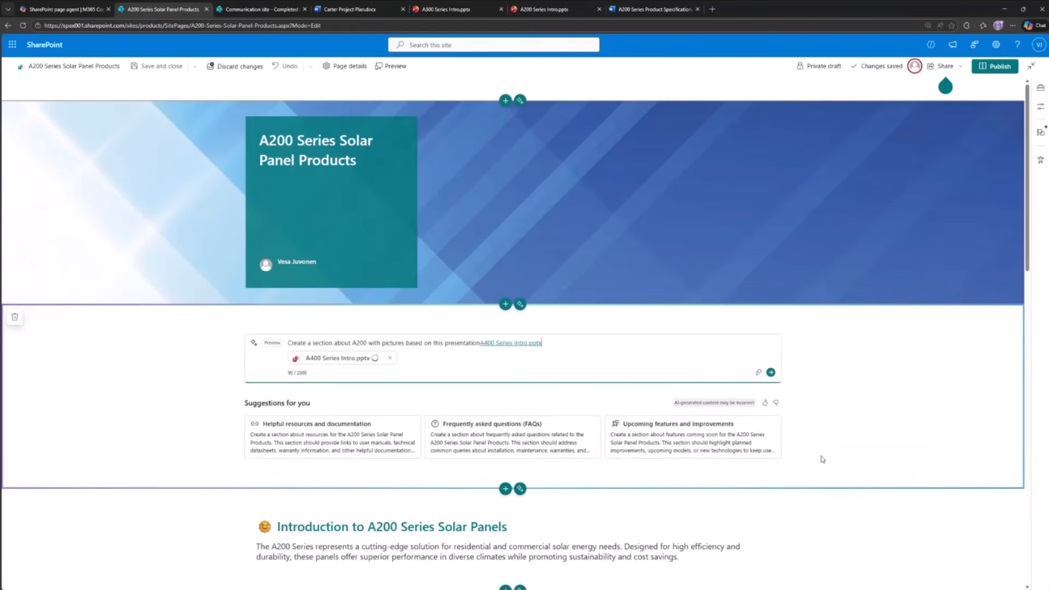
pyautogui.click(389, 357)
# - Search the reference files for a200, attach A200 Series Intro.pptx to the section prompt, and generate the section
pyautogui.click(759, 359)
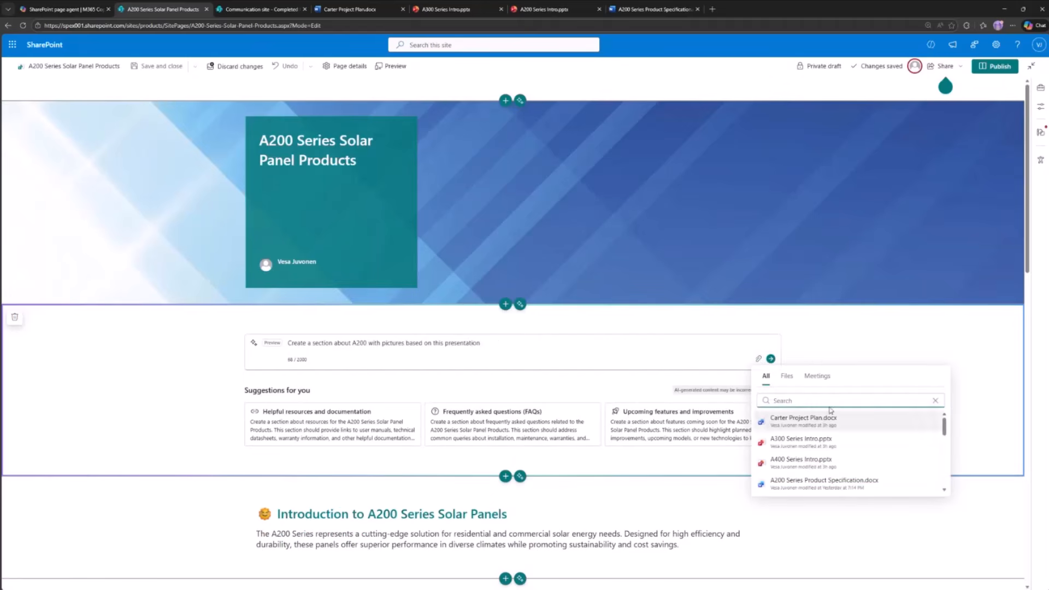
pyautogui.write('a20-0-')
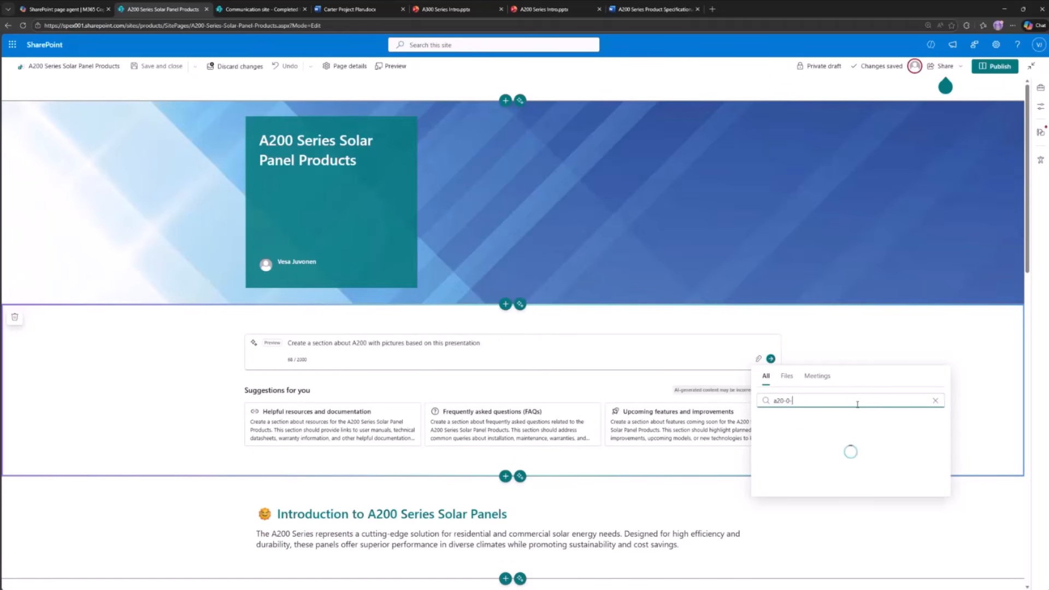
pyautogui.press('BackSpace')
pyautogui.press('BackSpace')
pyautogui.press('BackSpace')
pyautogui.write('0')
pyautogui.click(854, 462)
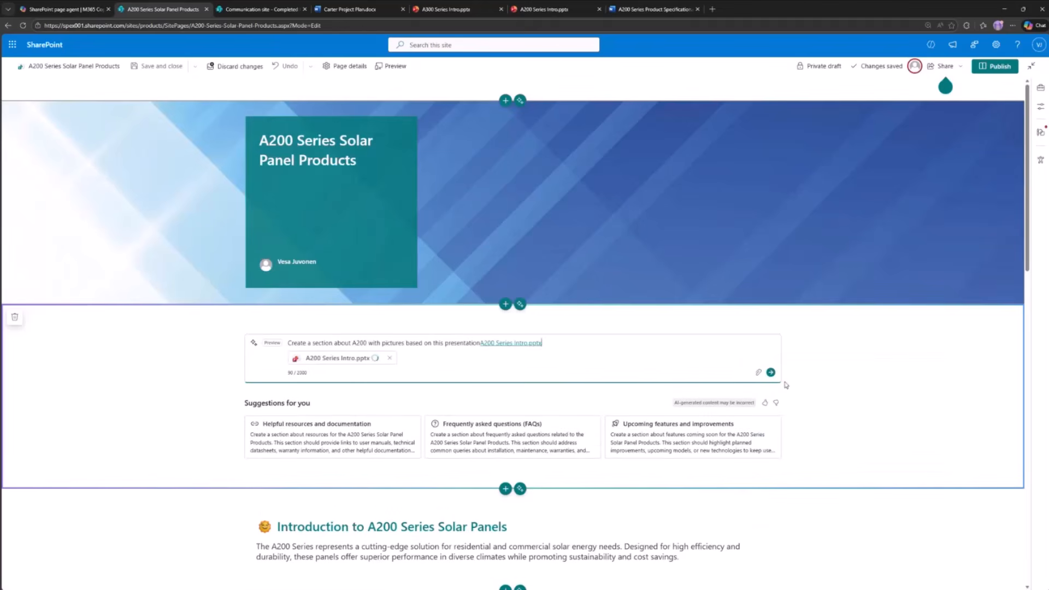
pyautogui.click(771, 373)
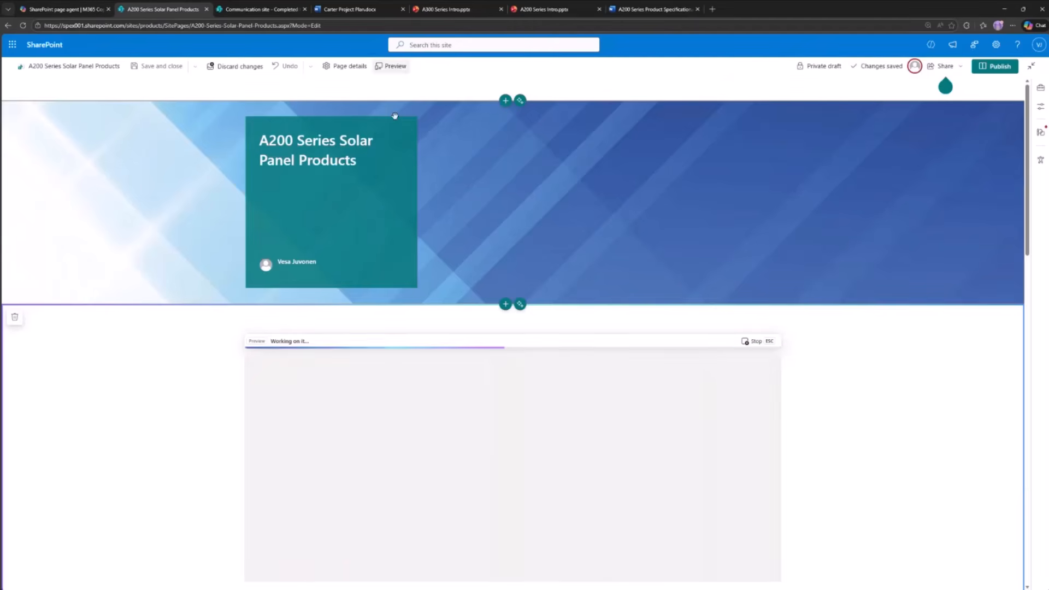
# - Review the generated A200 Series Overview section, fill its change request with "Make it shorter", and add the section to the page
pyautogui.scroll(-4, 192, 399)
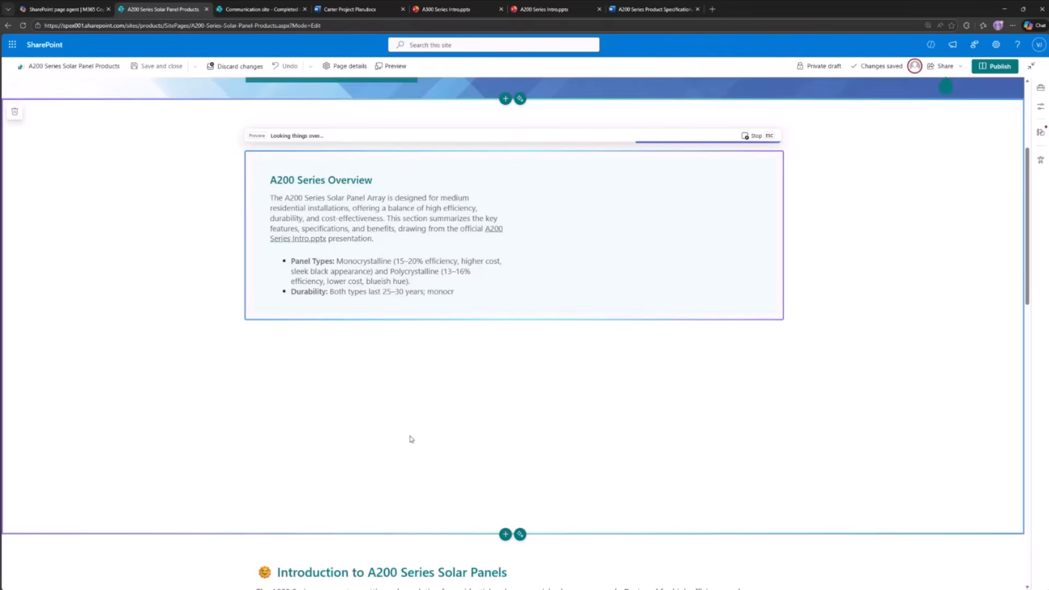
pyautogui.scroll(-3, 534, 412)
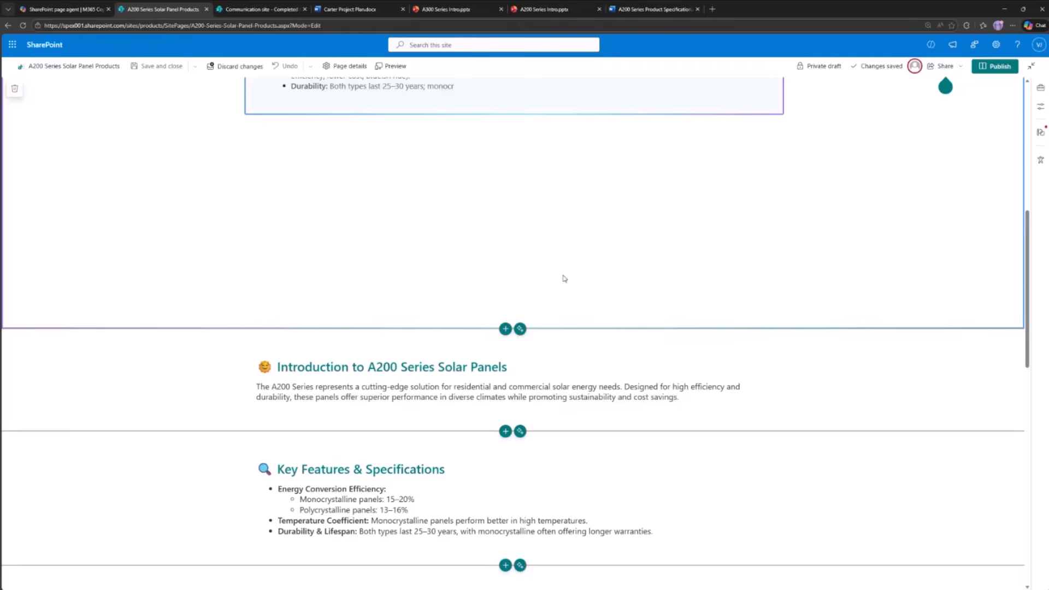
pyautogui.scroll(-3, 750, 399)
pyautogui.scroll(9, 667, 518)
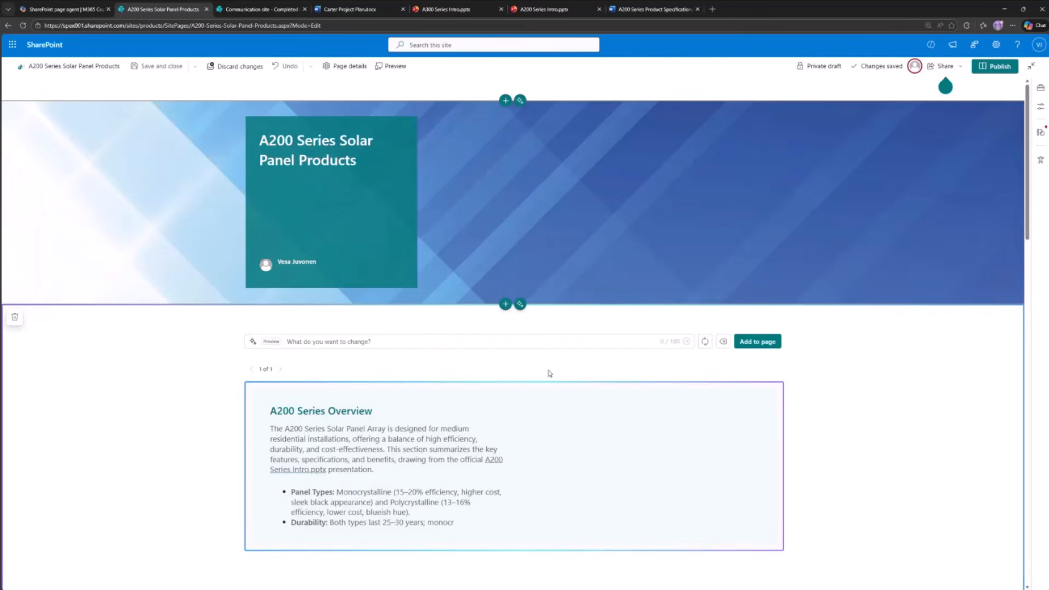
pyautogui.click(405, 354)
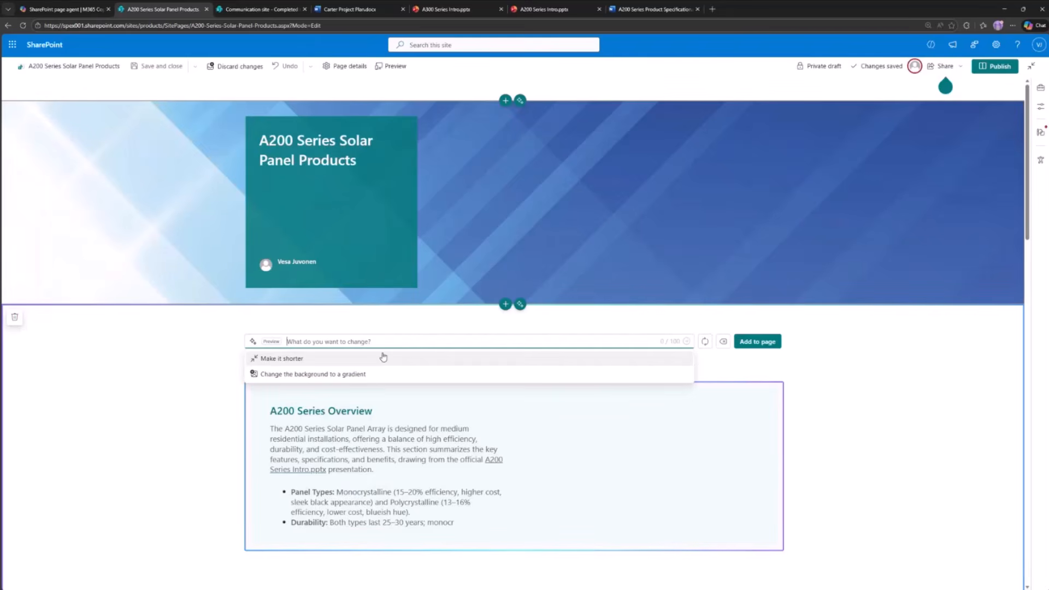
pyautogui.click(353, 358)
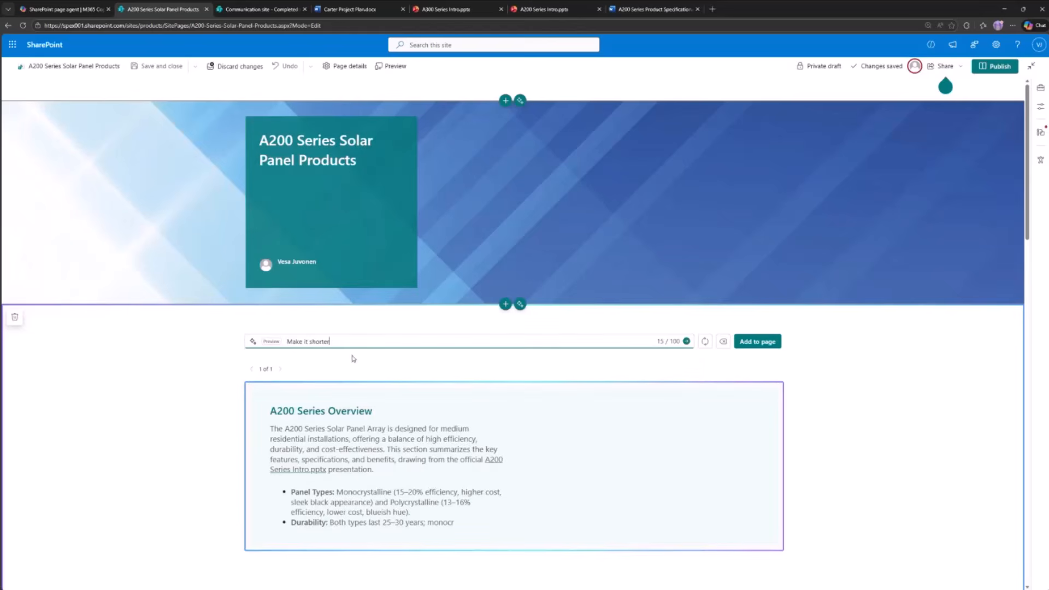
pyautogui.click(758, 341)
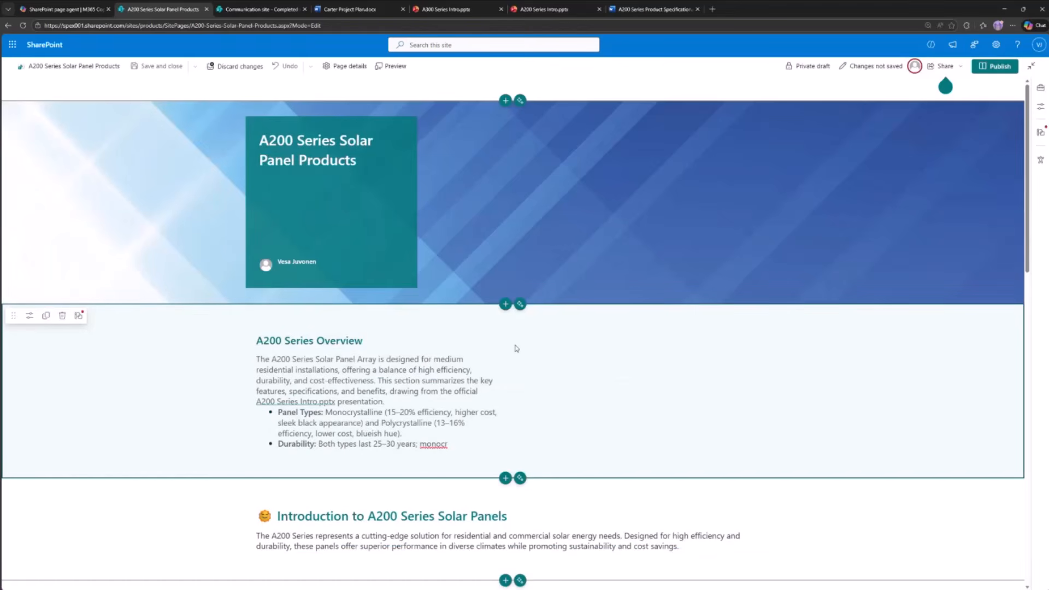
# - Select all the text of the A200 Series Overview section and open its AI rewrite options
pyautogui.moveTo(456, 443); pyautogui.dragTo(347, 436)
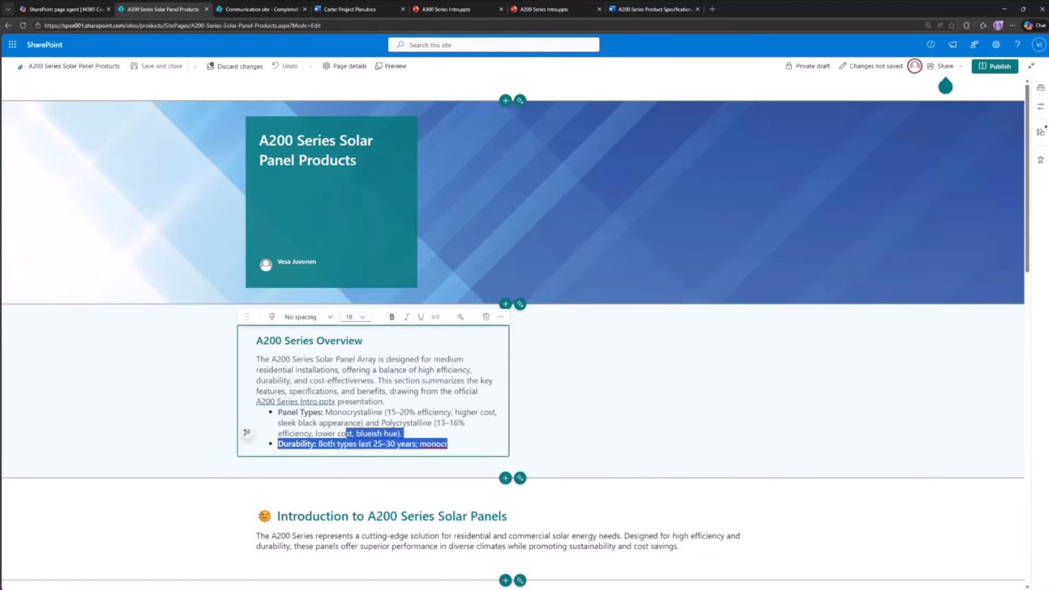
pyautogui.click(381, 377)
pyautogui.scroll(-3, 479, 232)
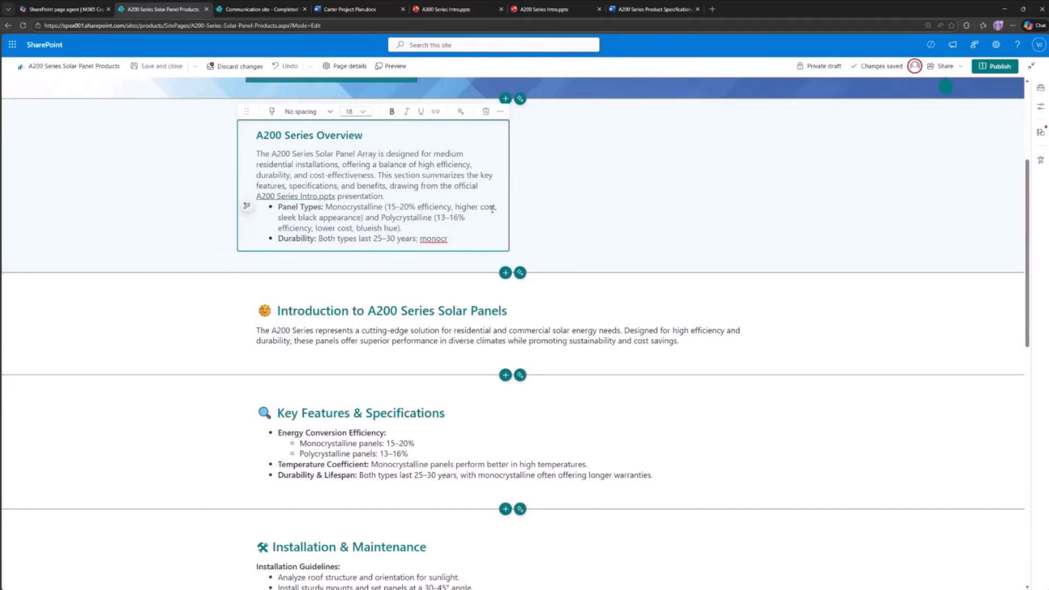
pyautogui.moveTo(464, 241); pyautogui.dragTo(255, 134)
pyautogui.click(458, 112)
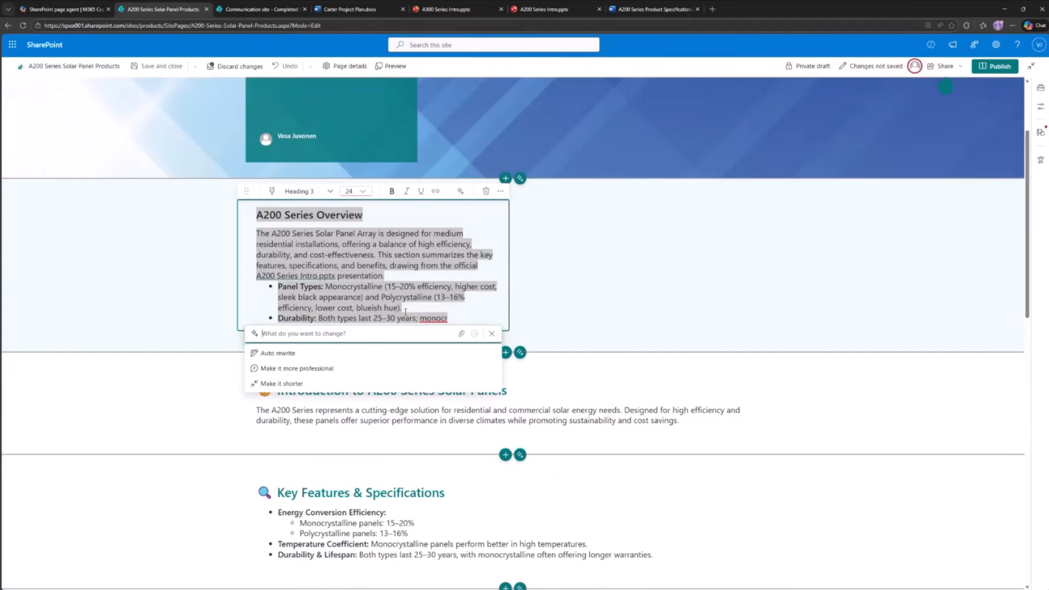
pyautogui.click(413, 275)
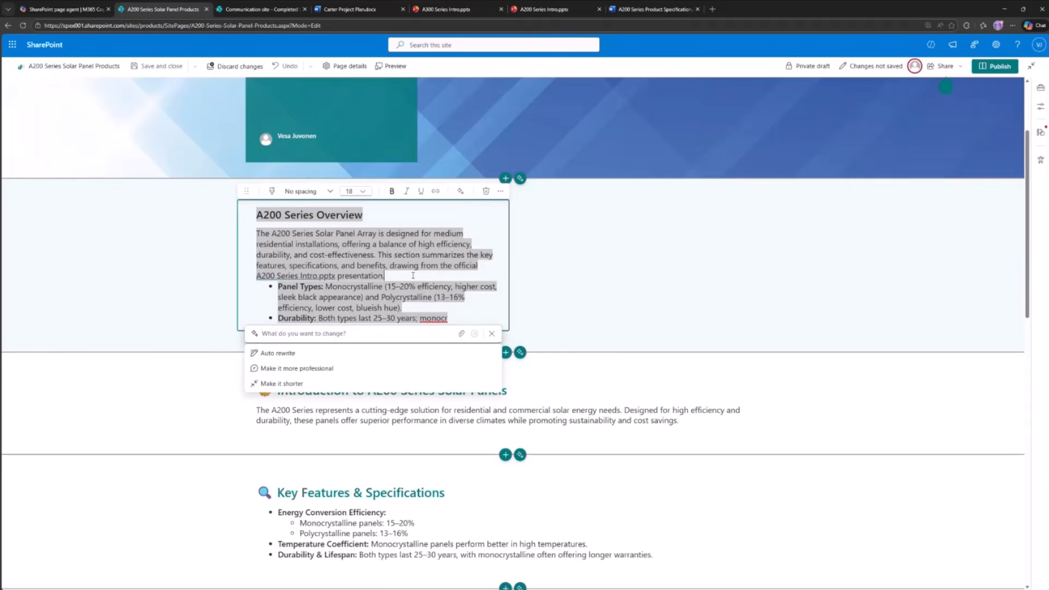
pyautogui.click(646, 329)
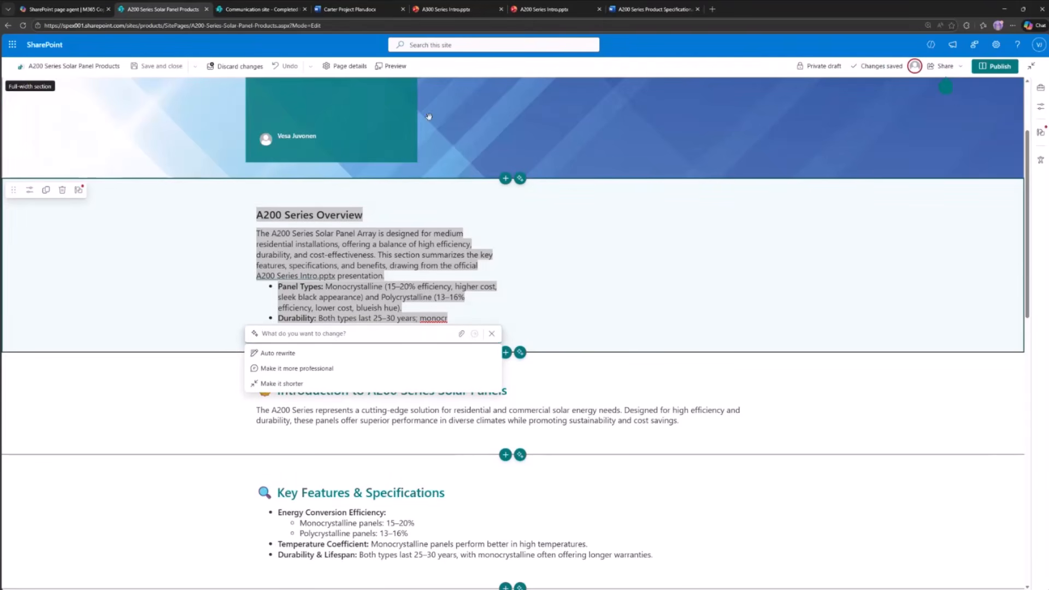
pyautogui.click(430, 297)
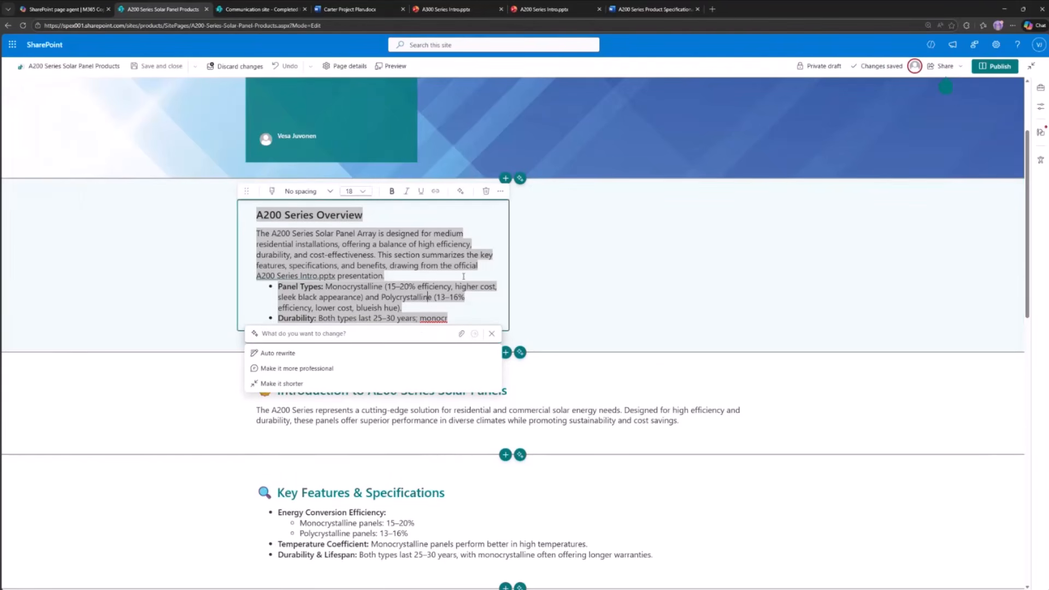
# - Switch to the Word documents and look over the A200 Series Product Specification and the title of the Carter Project Plan
pyautogui.click(367, 11)
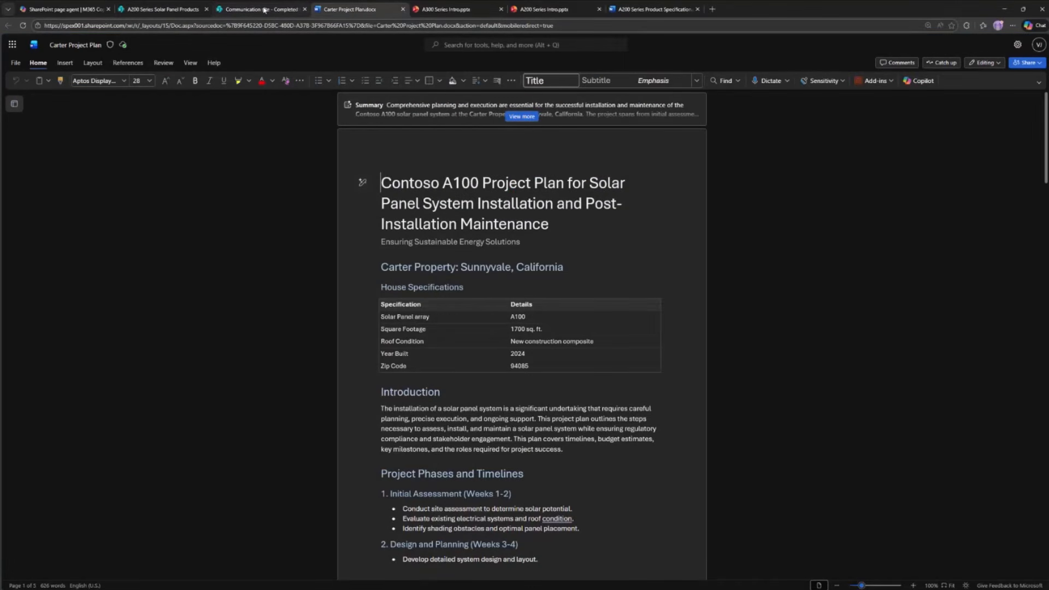
pyautogui.click(662, 11)
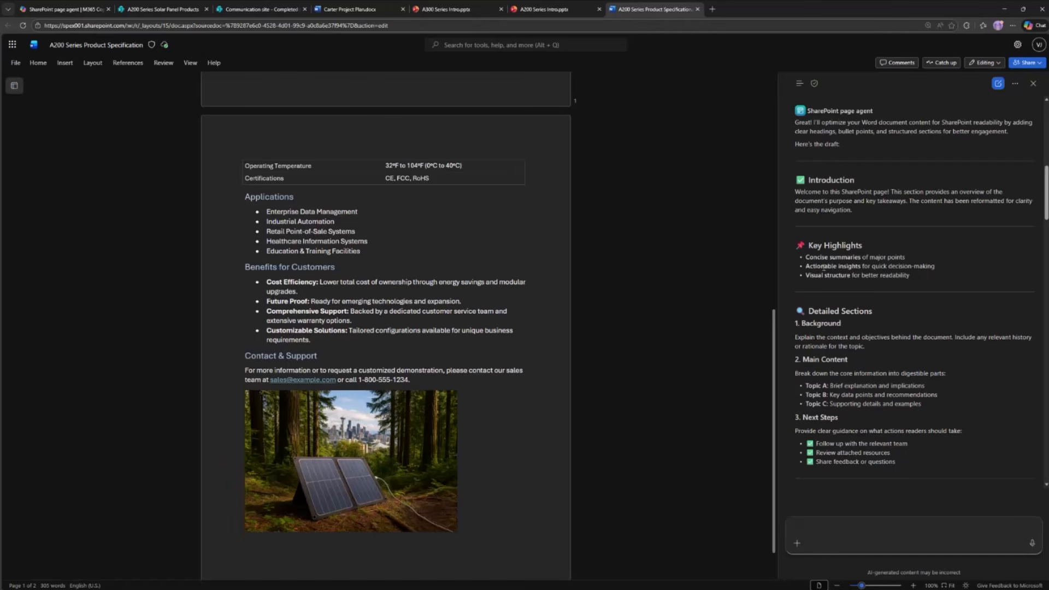
pyautogui.scroll(10, 507, 126)
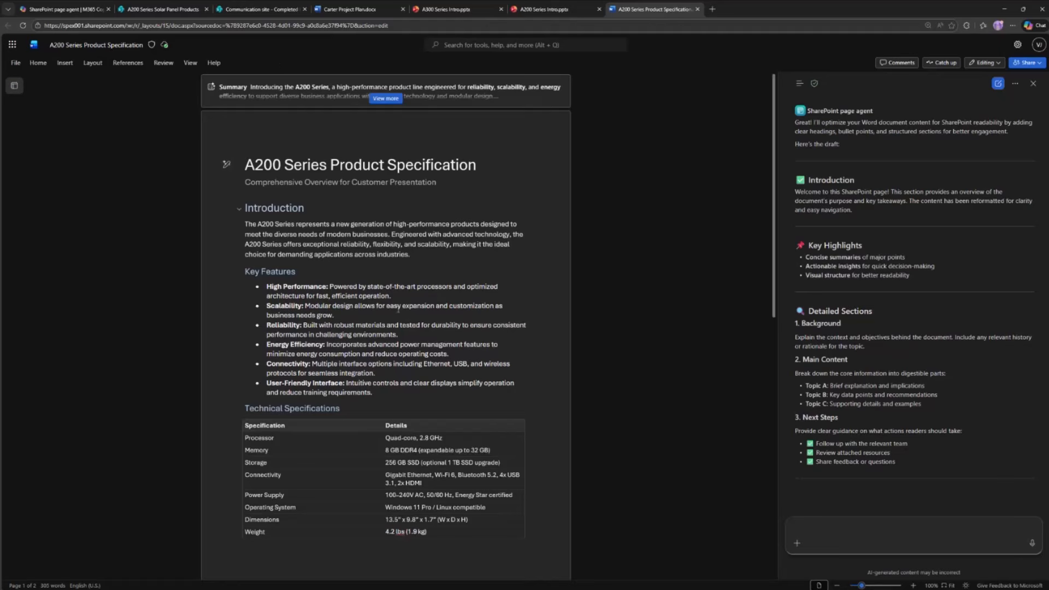
pyautogui.click(374, 13)
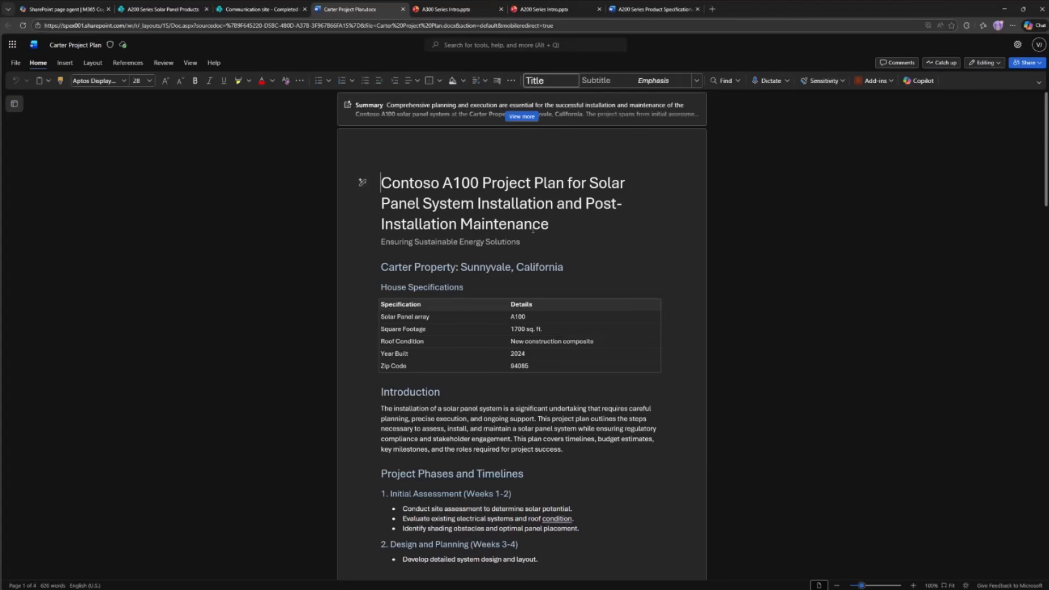
pyautogui.moveTo(381, 183); pyautogui.dragTo(586, 183)
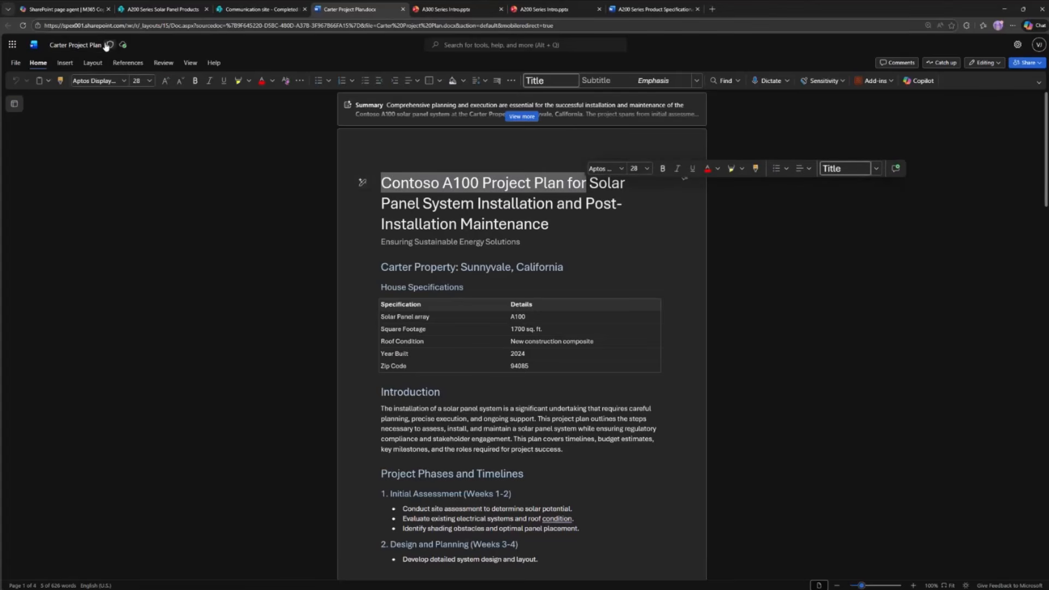
# - Switch to the SharePoint page agent chat in M365 Copilot, search work content for carter, and attach Carter Project Plan to the message
pyautogui.click(57, 9)
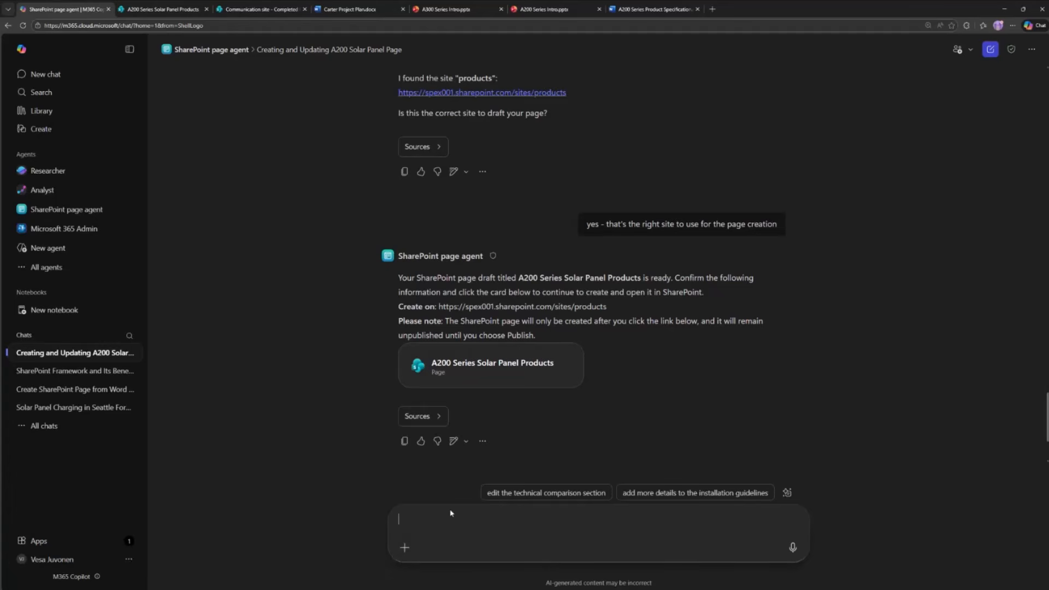
pyautogui.click(407, 548)
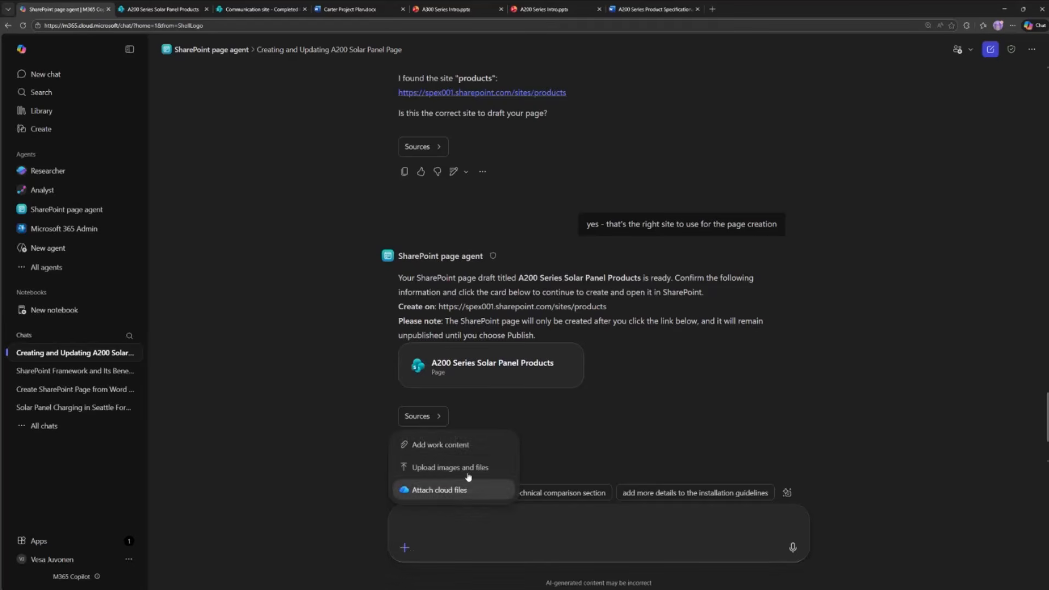
pyautogui.click(465, 445)
pyautogui.write('carter')
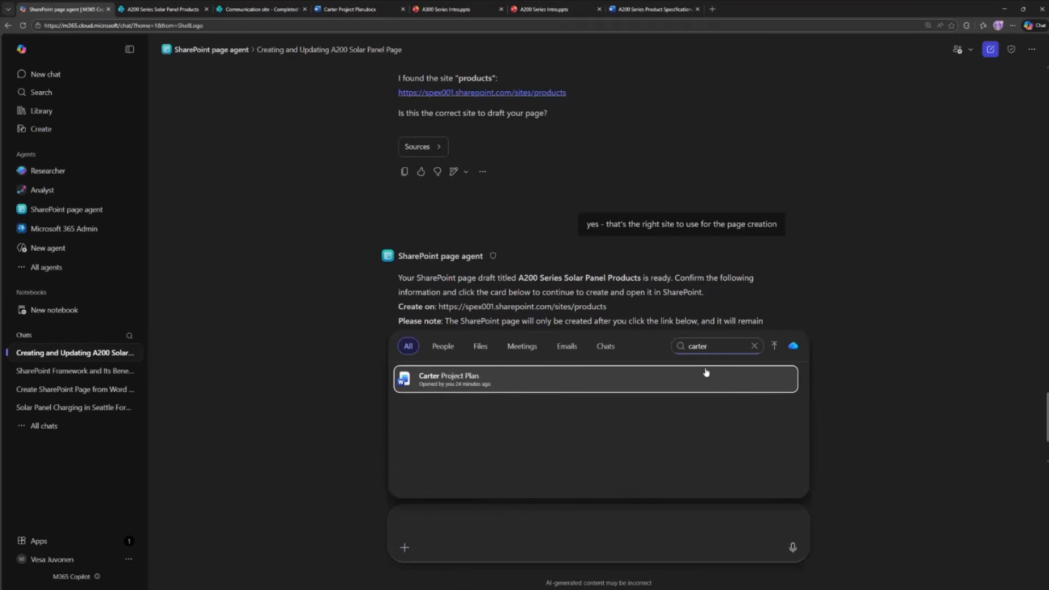
pyautogui.click(451, 385)
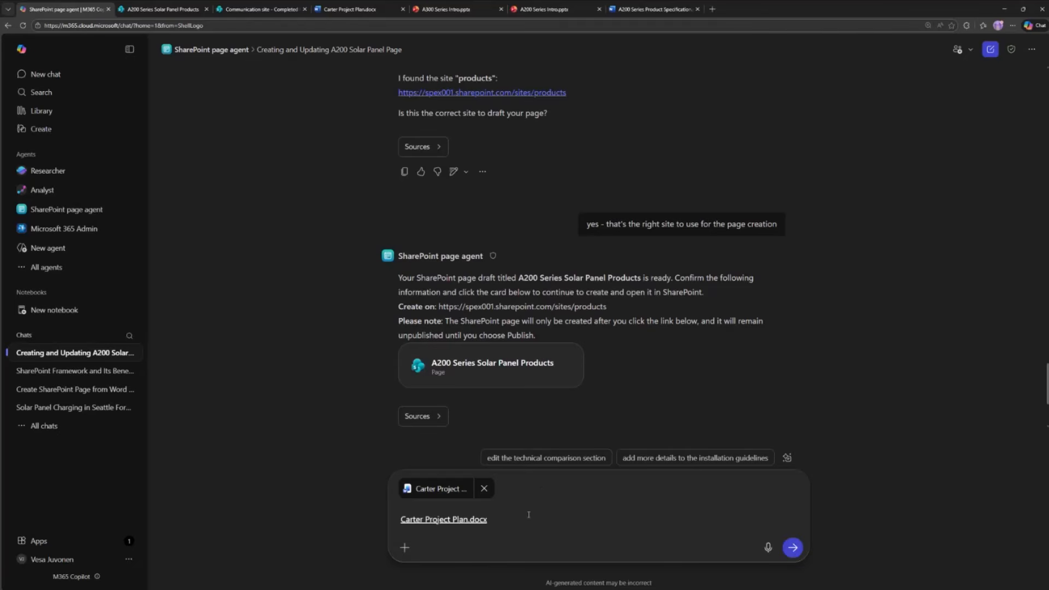
# - Send the agent the prompt "create a page based on this and provide details on what kind of products were used on deployment"
pyautogui.write('create a page based on this and provide details')
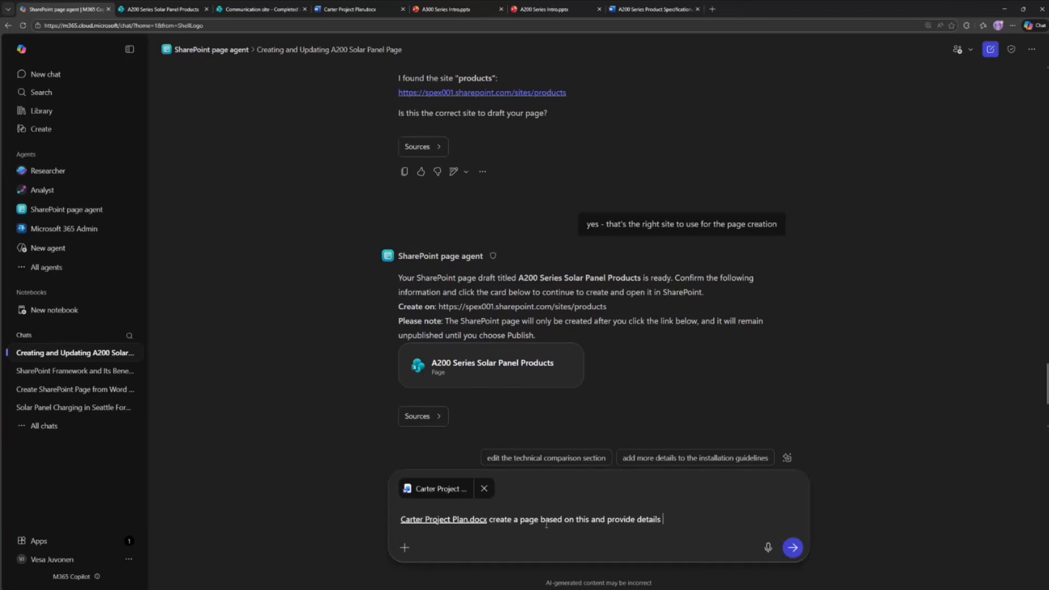
pyautogui.write(' on what kind of proe')
pyautogui.write('ucts weere')
pyautogui.press('BackSpace')
pyautogui.press('BackSpace')
pyautogui.write('re used ')
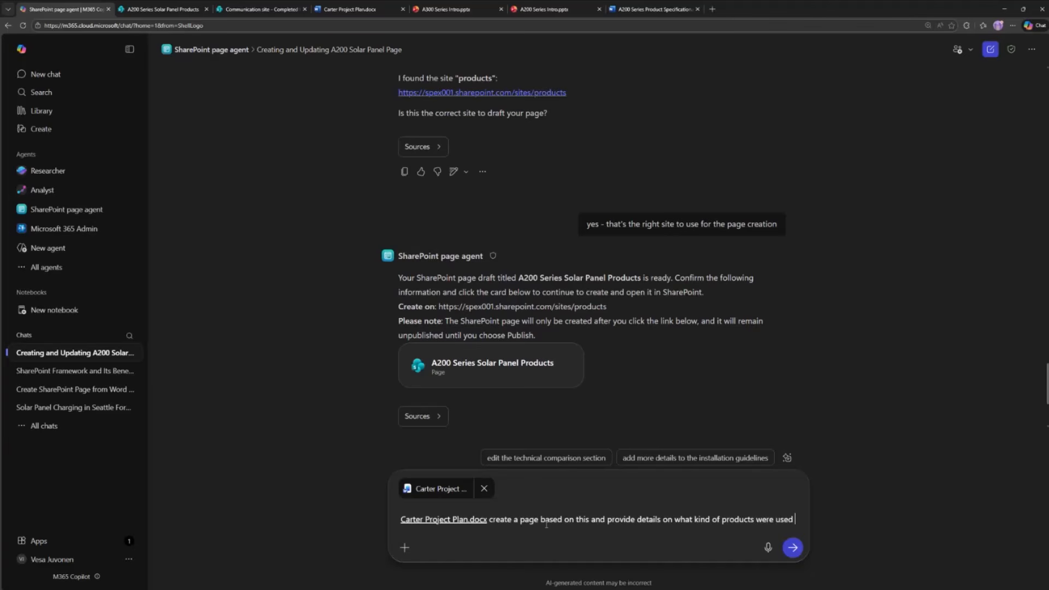
pyautogui.write('on deployment')
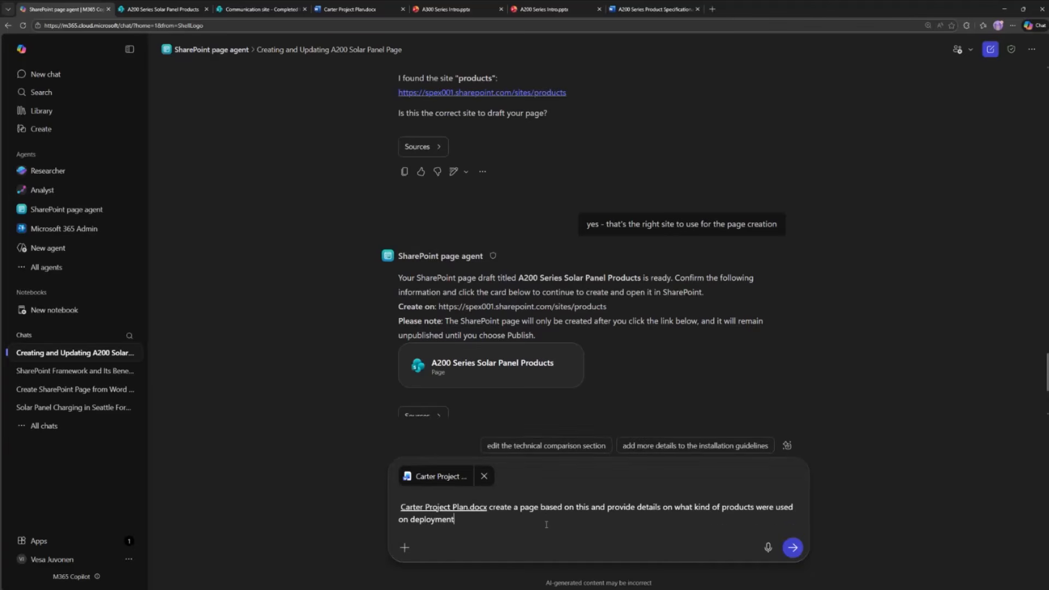
pyautogui.press('Return')
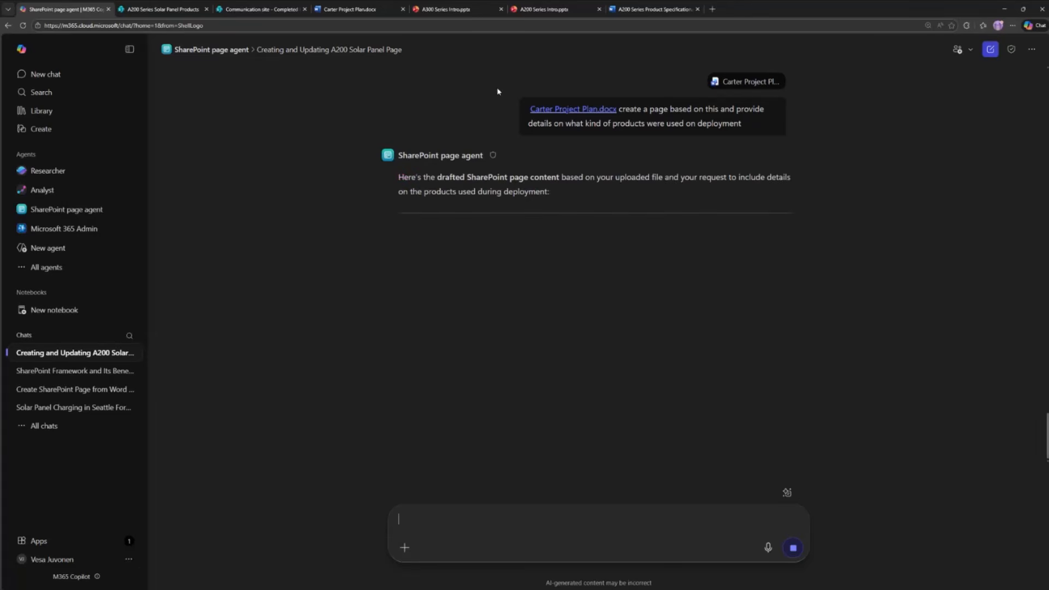
# - Switch to the Carter Project Plan in Word and examine its property location heading, project phases and budget estimates
pyautogui.click(350, 10)
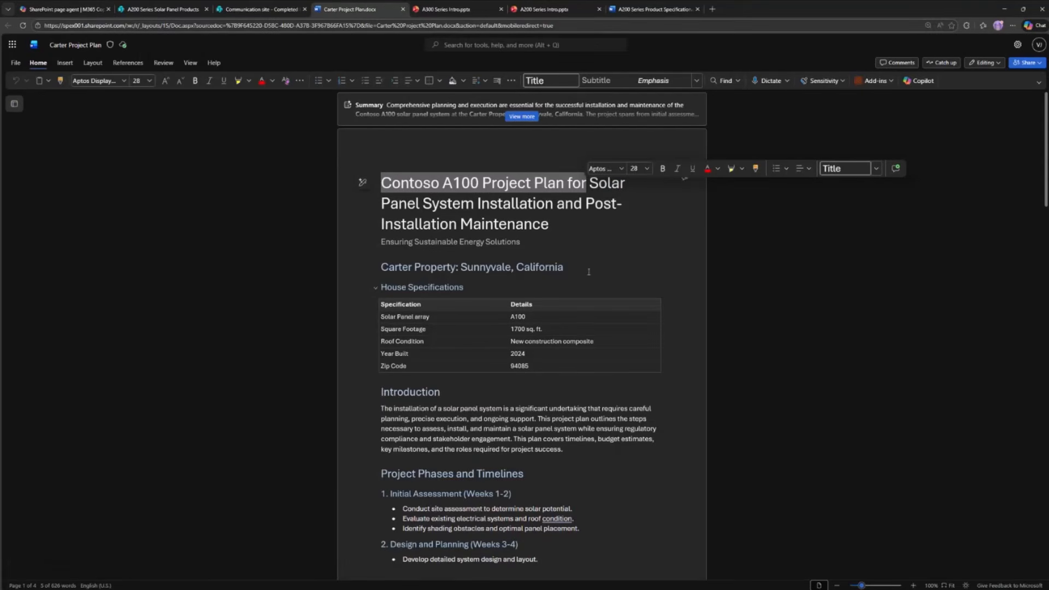
pyautogui.click(581, 240)
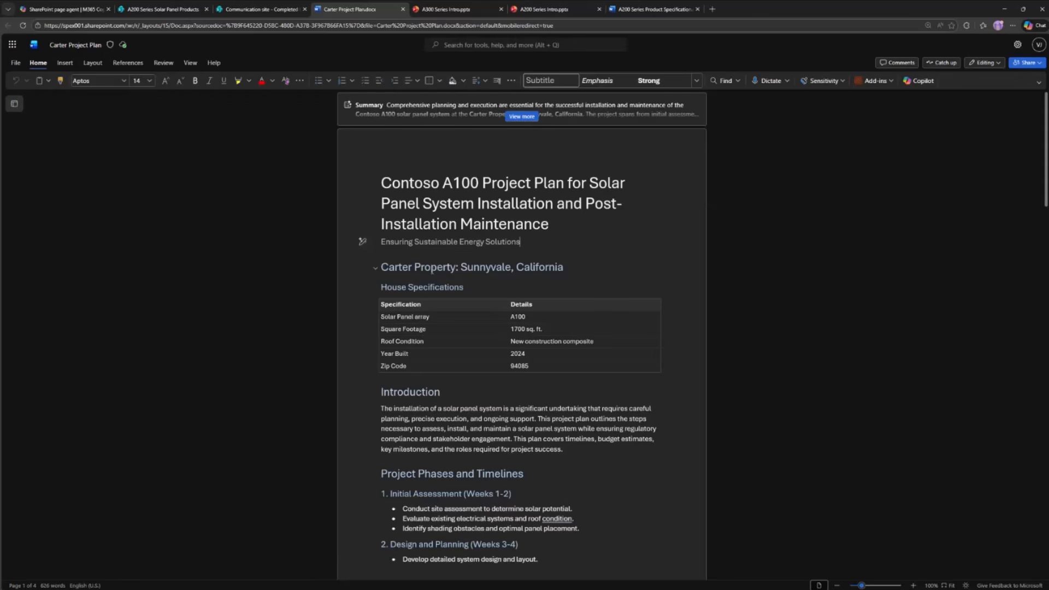
pyautogui.doubleClick(396, 267)
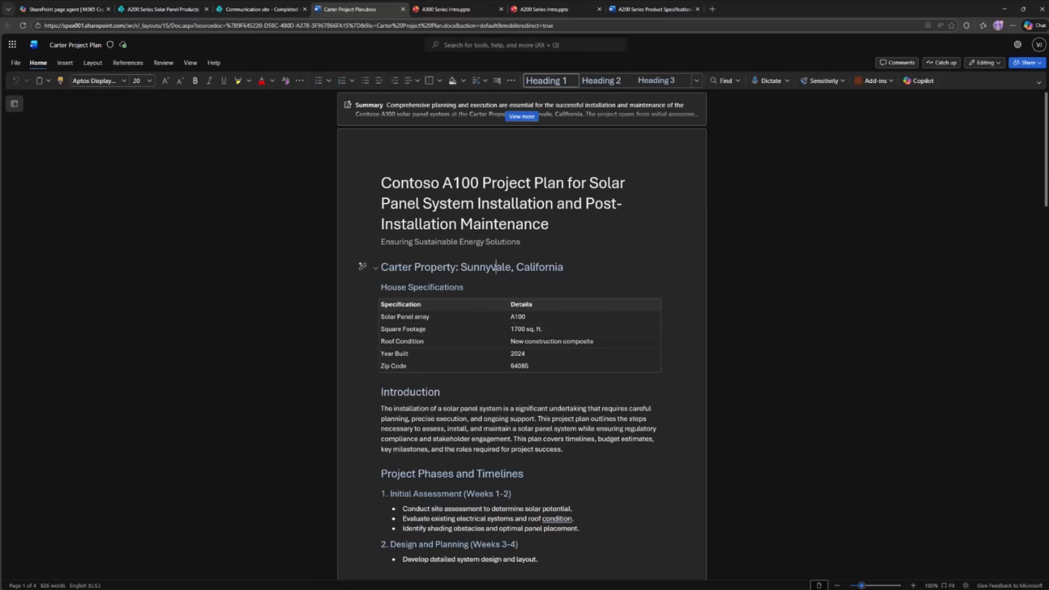
pyautogui.doubleClick(497, 267)
pyautogui.doubleClick(539, 268)
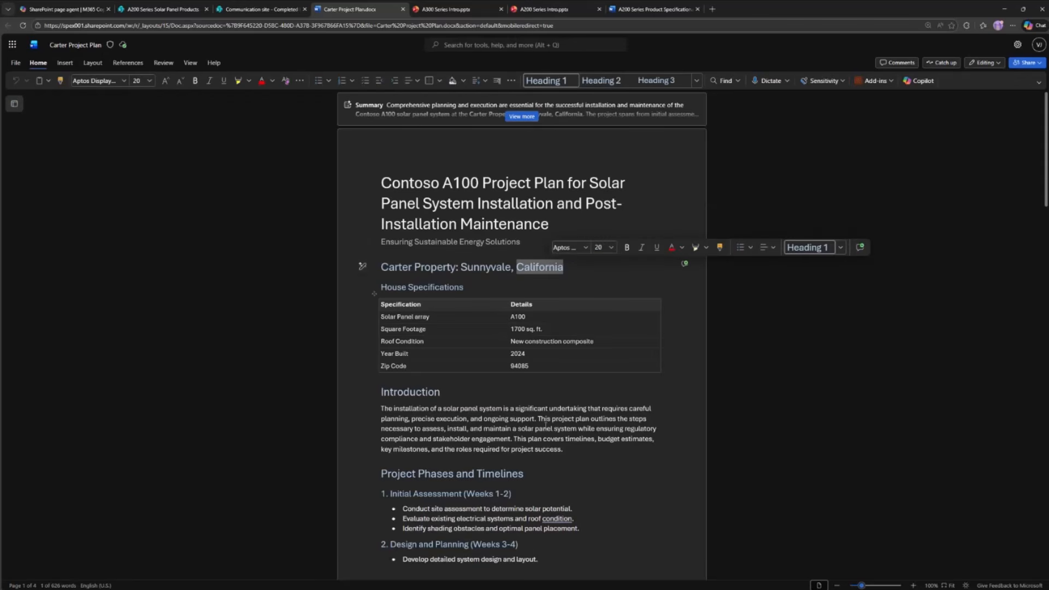
pyautogui.scroll(-9, 556, 455)
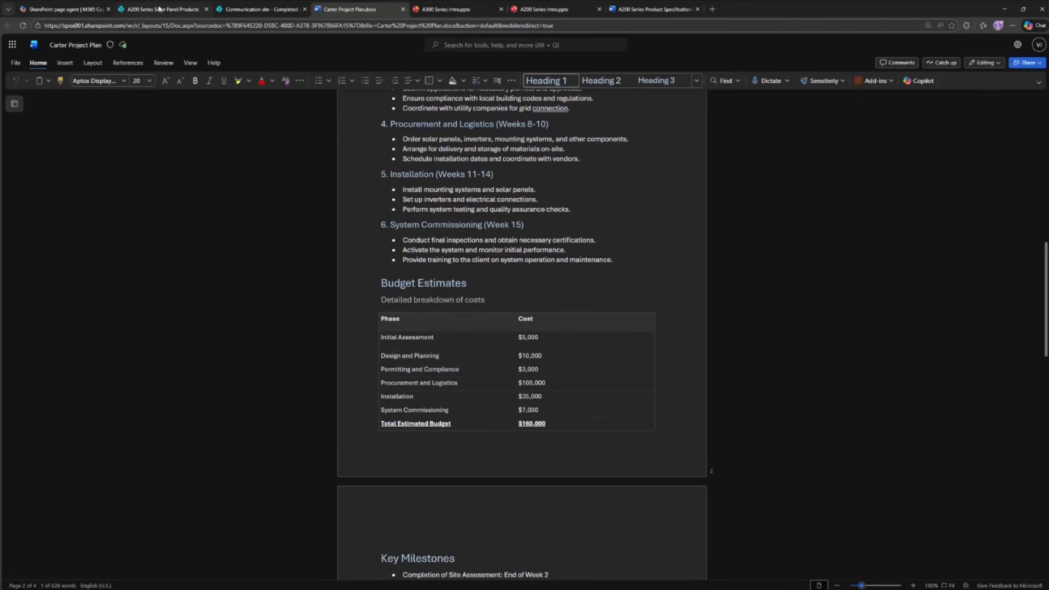
# - Return to the SharePoint page agent chat and review the drafted page's overview, deployment products and closing site selection options
pyautogui.click(89, 10)
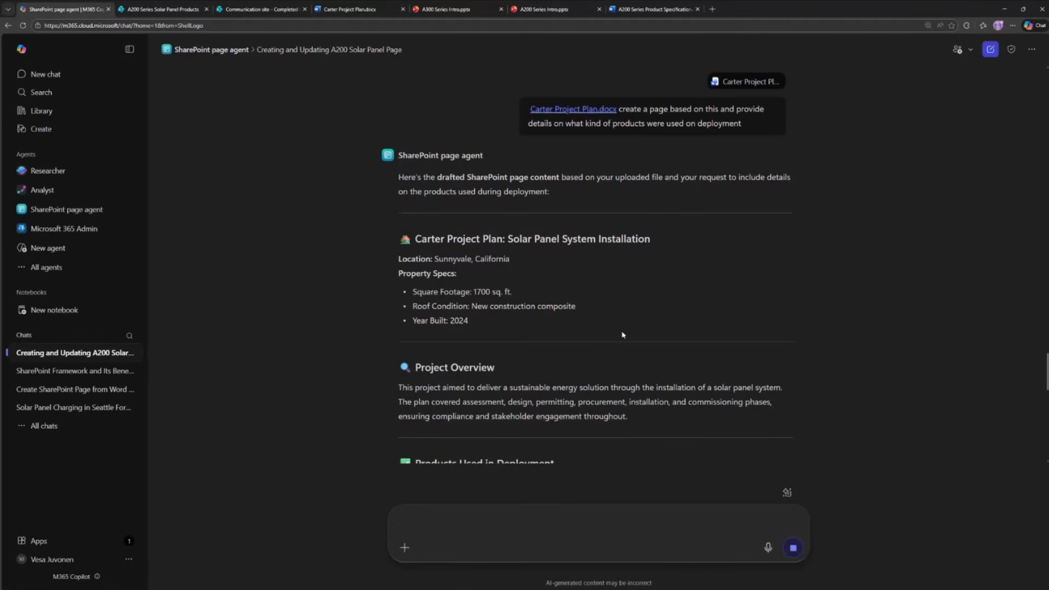
pyautogui.moveTo(453, 239); pyautogui.dragTo(690, 298)
pyautogui.scroll(-4, 721, 293)
pyautogui.moveTo(556, 177); pyautogui.dragTo(573, 191)
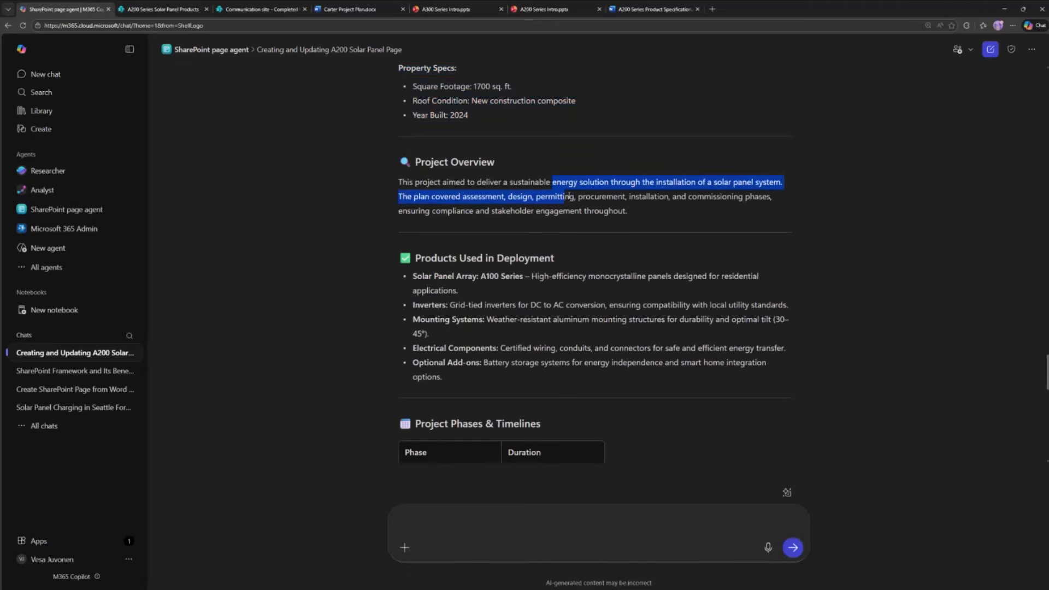
pyautogui.scroll(-4, 551, 133)
pyautogui.scroll(4, 612, 191)
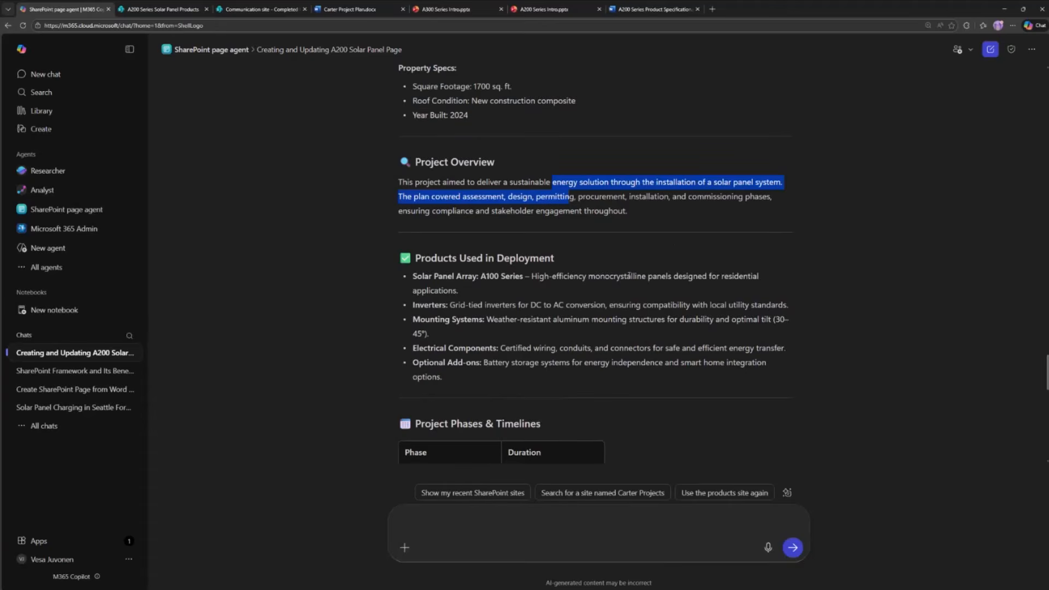
pyautogui.scroll(-10, 735, 300)
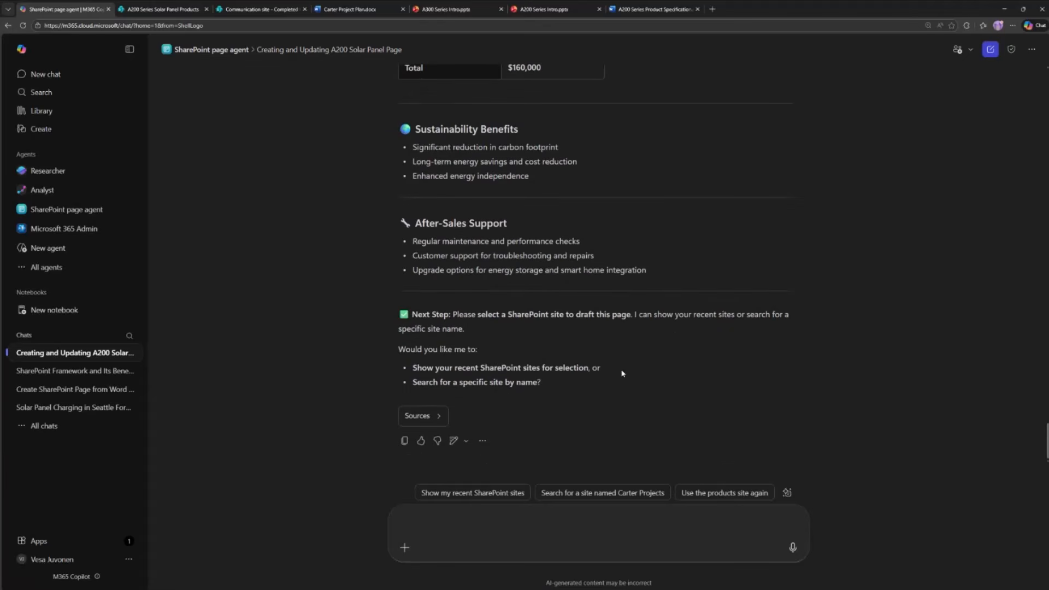
pyautogui.moveTo(623, 374); pyautogui.dragTo(377, 369)
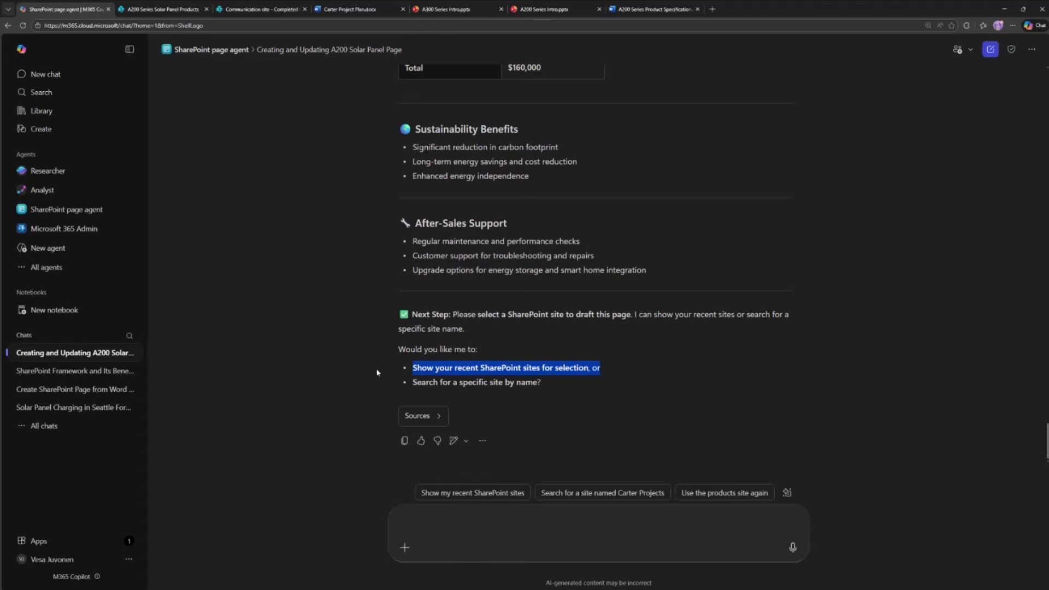
pyautogui.moveTo(546, 383); pyautogui.dragTo(407, 389)
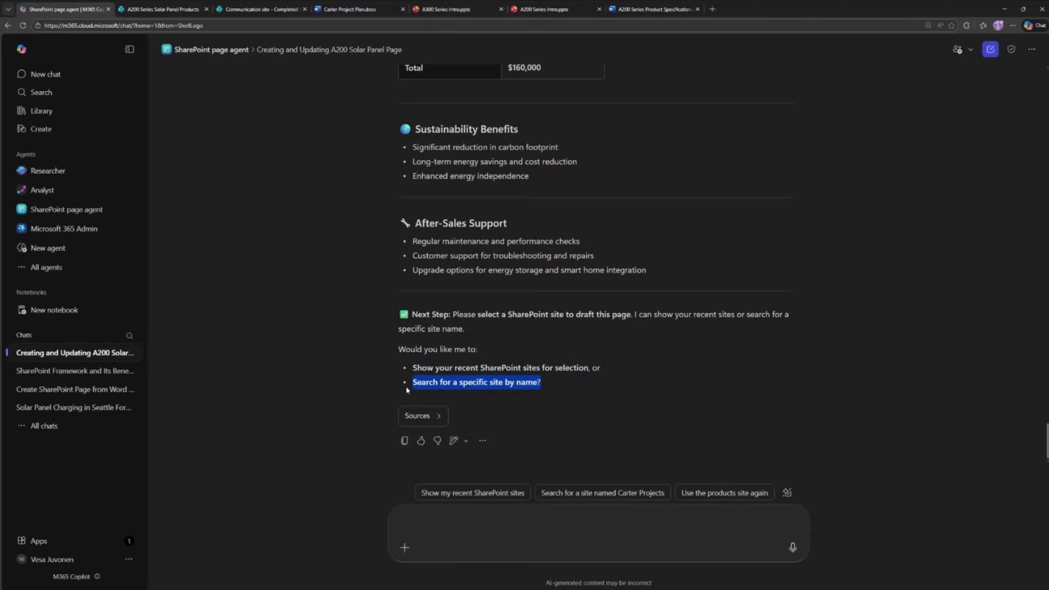
pyautogui.click(254, 377)
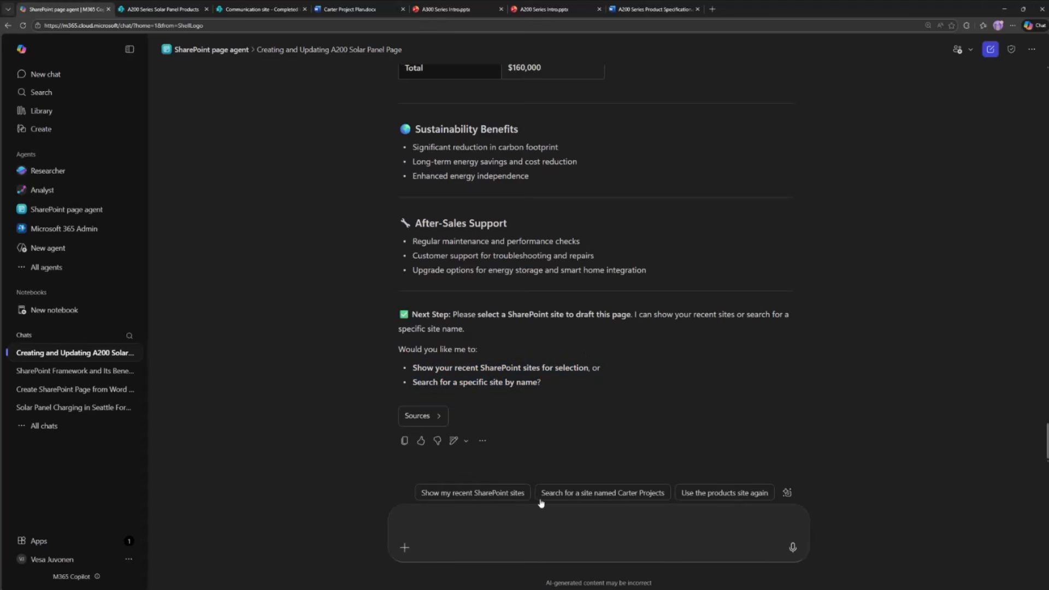